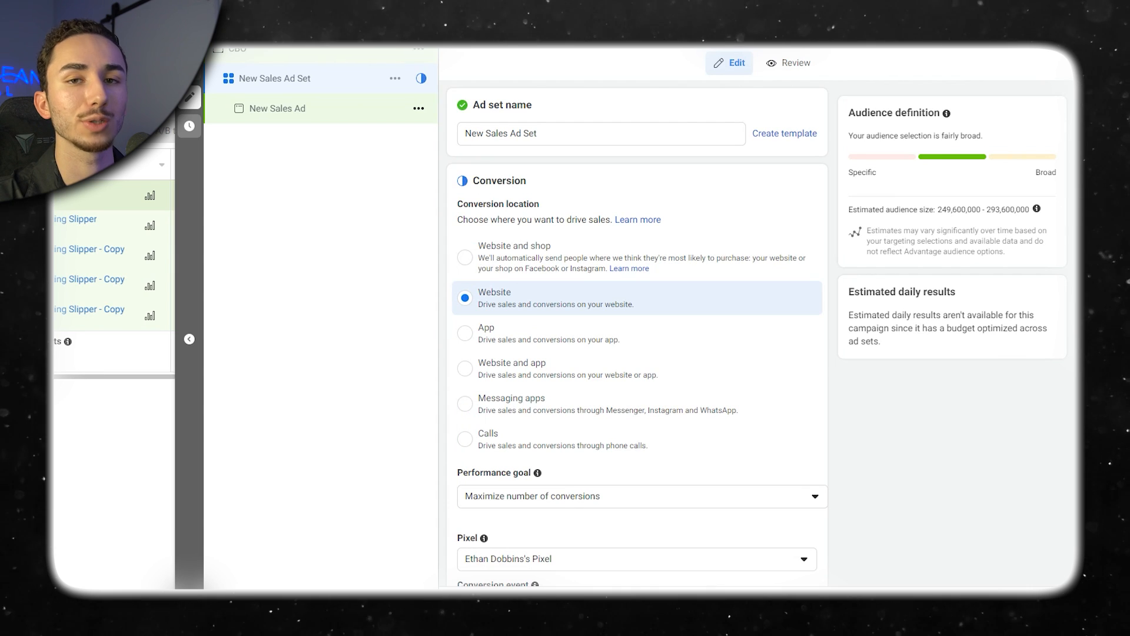
Set the ad set's conversion event to Purchase.
{"action": "scroll", "coordinate": [635, 330], "scroll_direction": "down", "scroll_amount": 7}
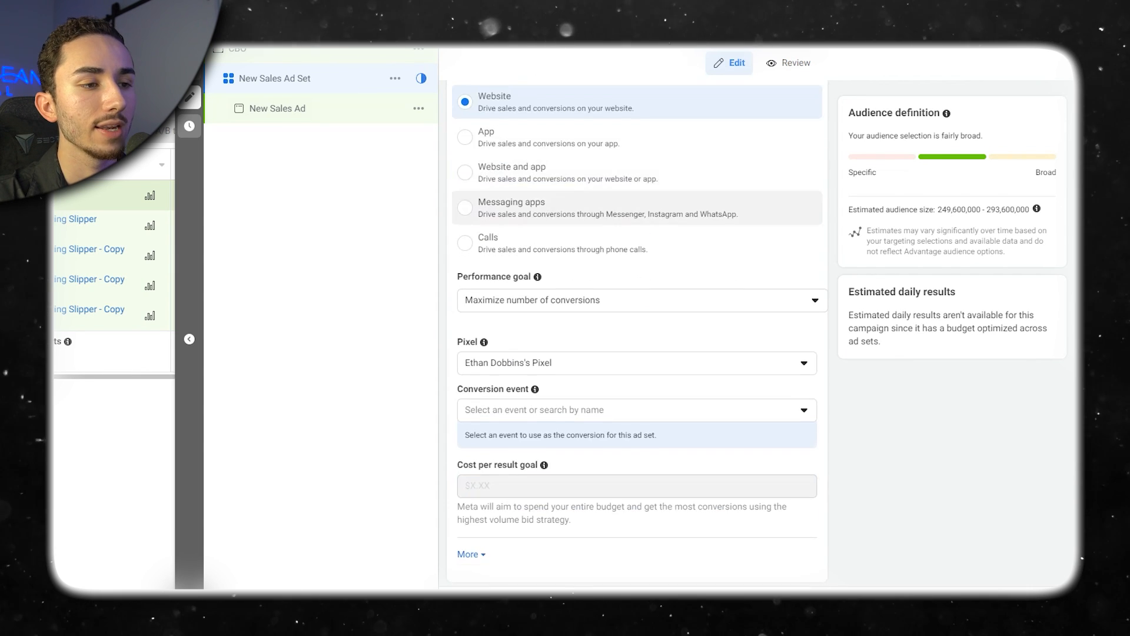
{"action": "left_click", "coordinate": [636, 214]}
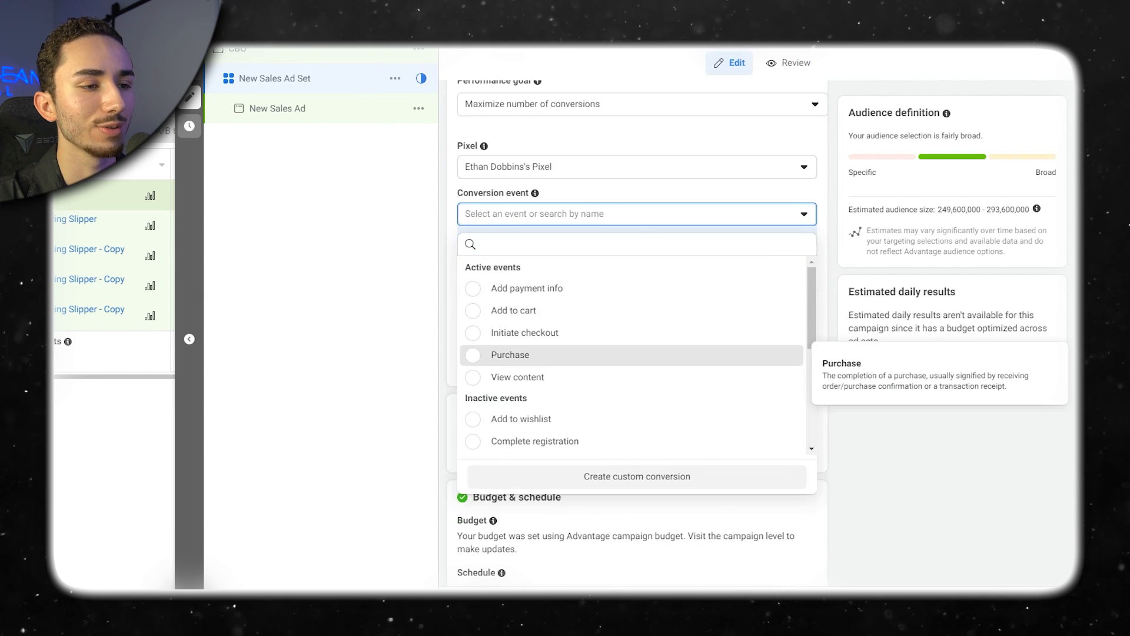
{"action": "left_click", "coordinate": [588, 354]}
Turn on dynamic creative for the ad set.
{"action": "scroll", "coordinate": [589, 354], "scroll_direction": "down", "scroll_amount": 5}
{"action": "left_click", "coordinate": [804, 123]}
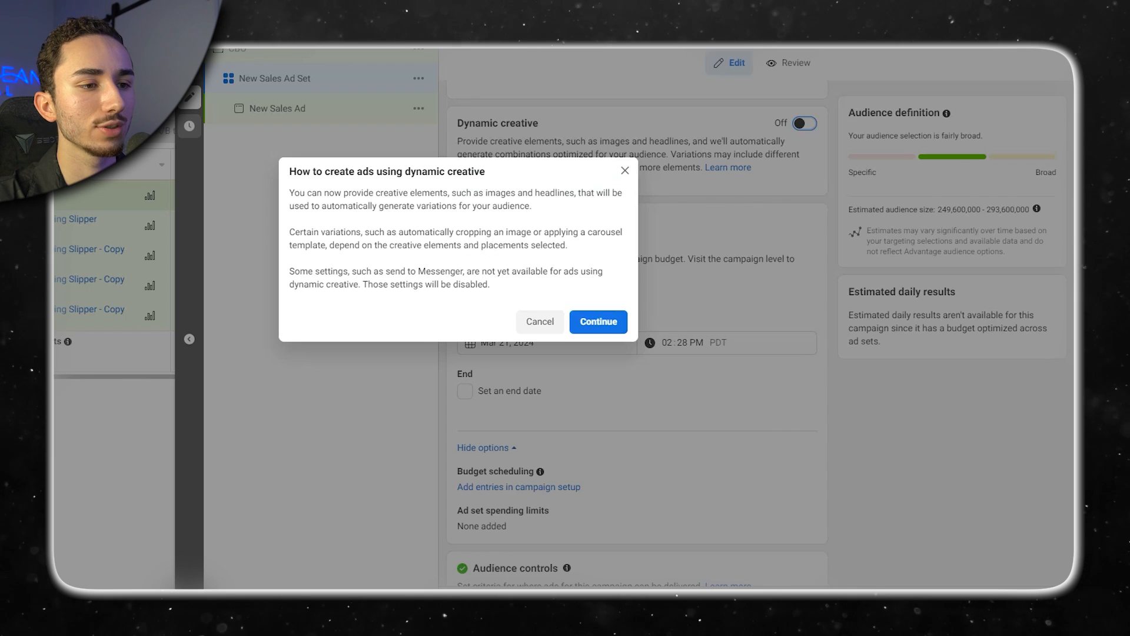
{"action": "left_click", "coordinate": [599, 322]}
Schedule the start for Mar 22, 2024 at 07:00 AM and target the United States, United Kingdom, Canada and Australia.
{"action": "scroll", "coordinate": [599, 322], "scroll_direction": "down", "scroll_amount": 1}
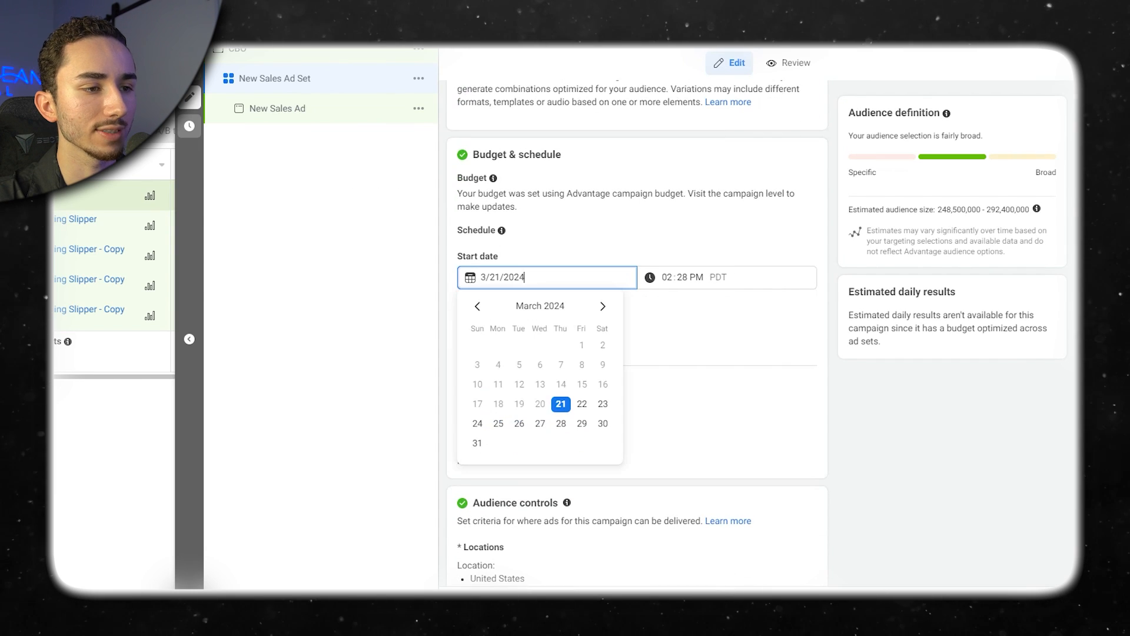
{"action": "scroll", "coordinate": [637, 330], "scroll_direction": "down", "scroll_amount": 10}
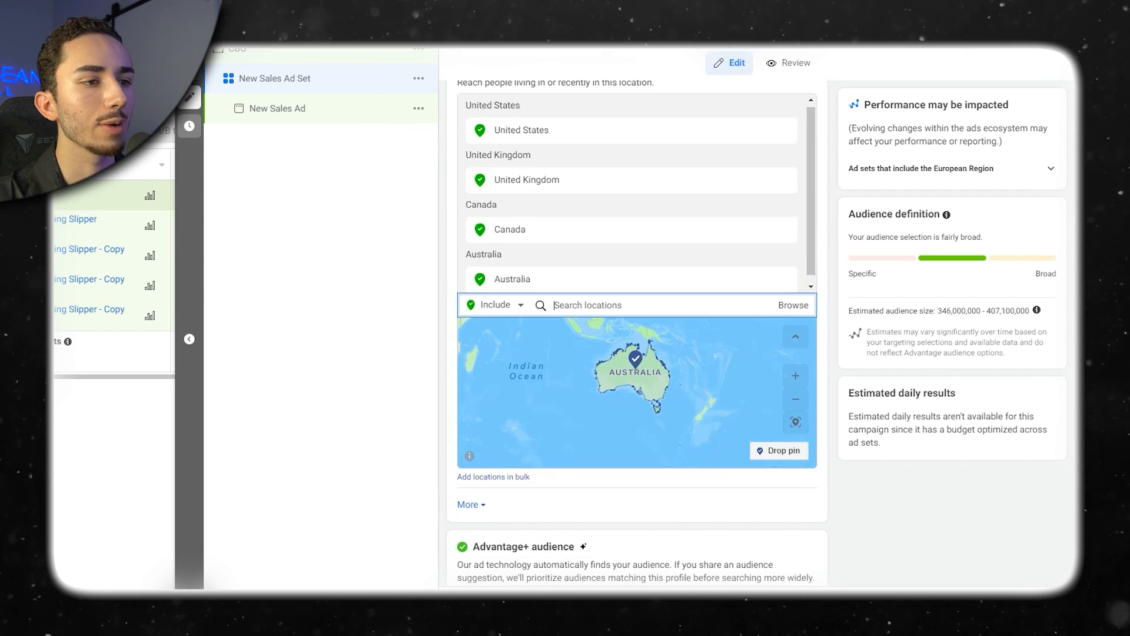
Switch the ad set from Advantage+ audience to the original audience options.
{"action": "left_click", "coordinate": [528, 433]}
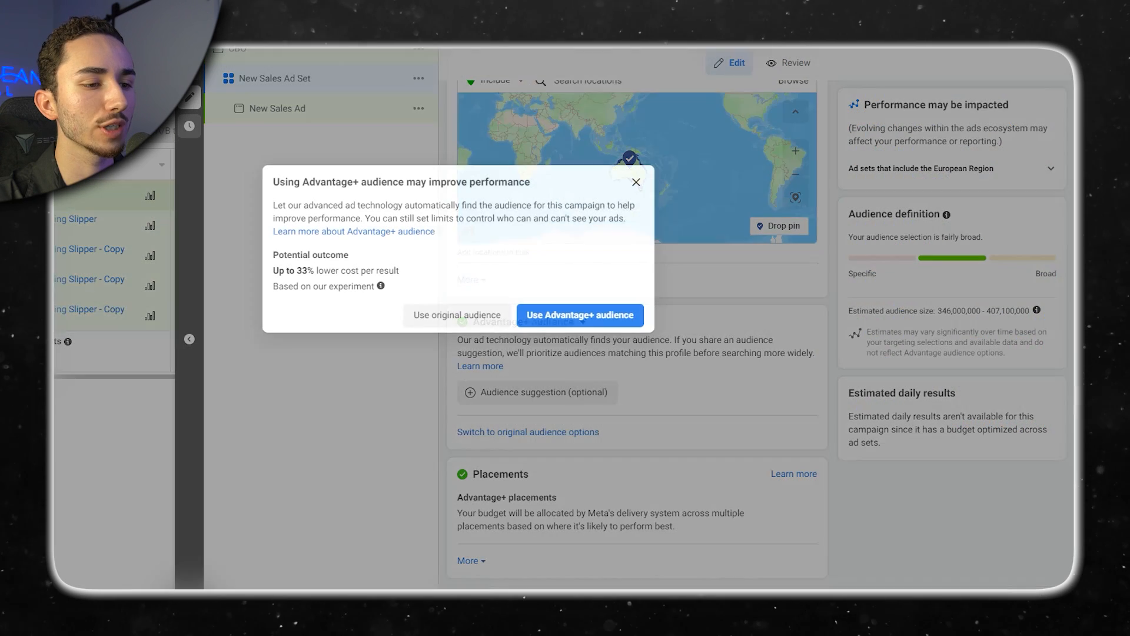
{"action": "left_click", "coordinate": [457, 315]}
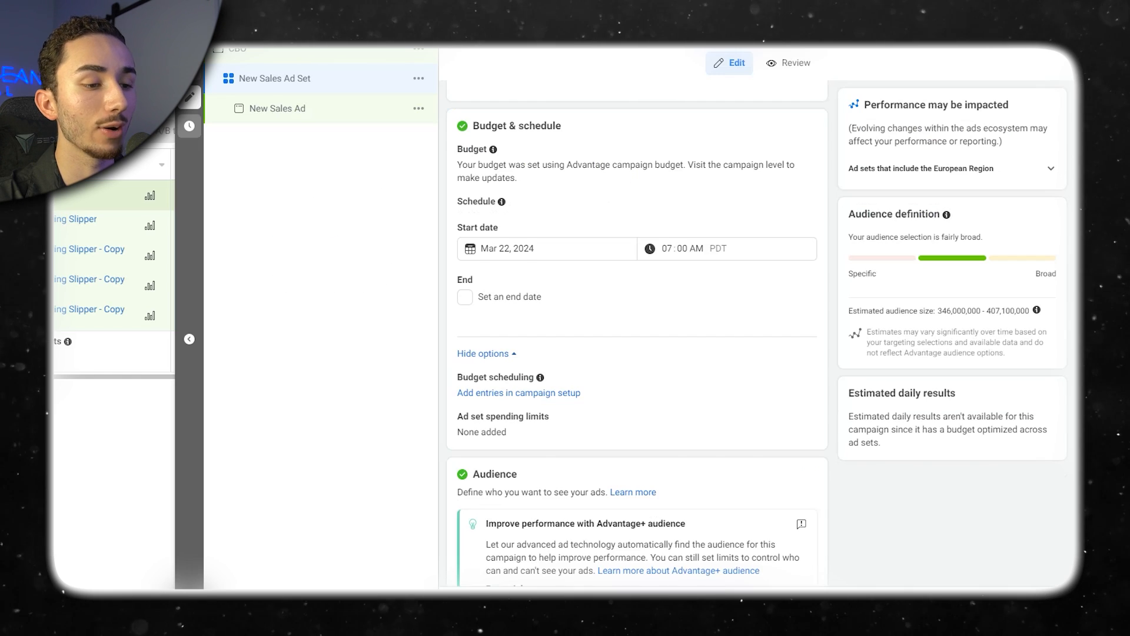
Add the interests Curly Hair (hair care), Hairstyle (hair care) and Hair care (personal care) to the ad set's detailed targeting.
{"action": "scroll", "coordinate": [457, 315], "scroll_direction": "down", "scroll_amount": 6}
{"action": "scroll", "coordinate": [637, 330], "scroll_direction": "down", "scroll_amount": 1}
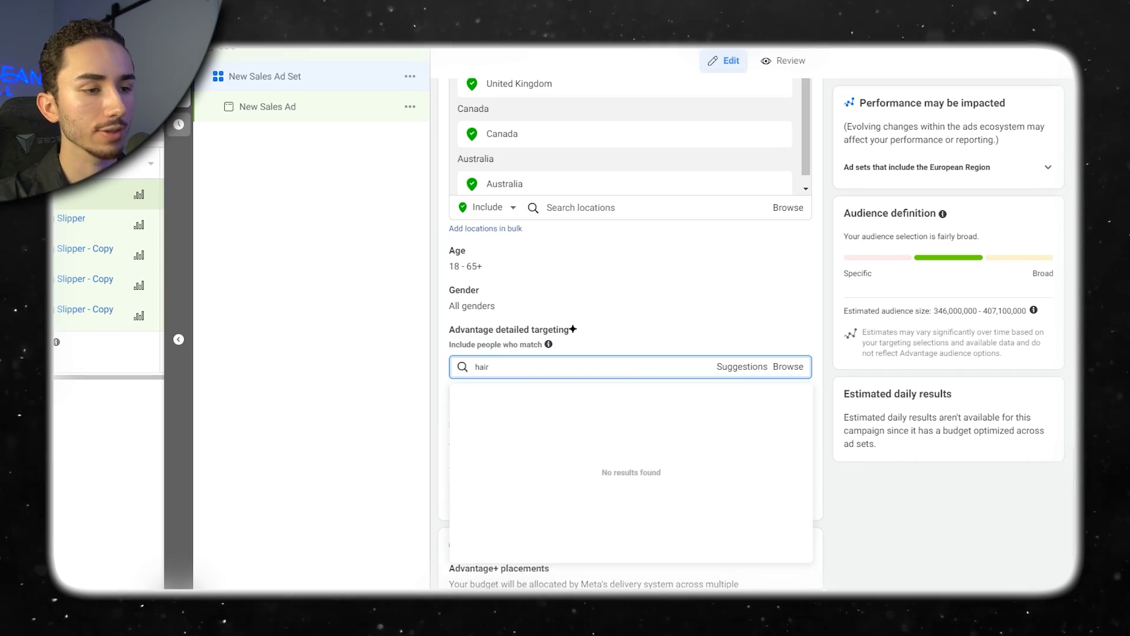
{"action": "type", "text": "curl"}
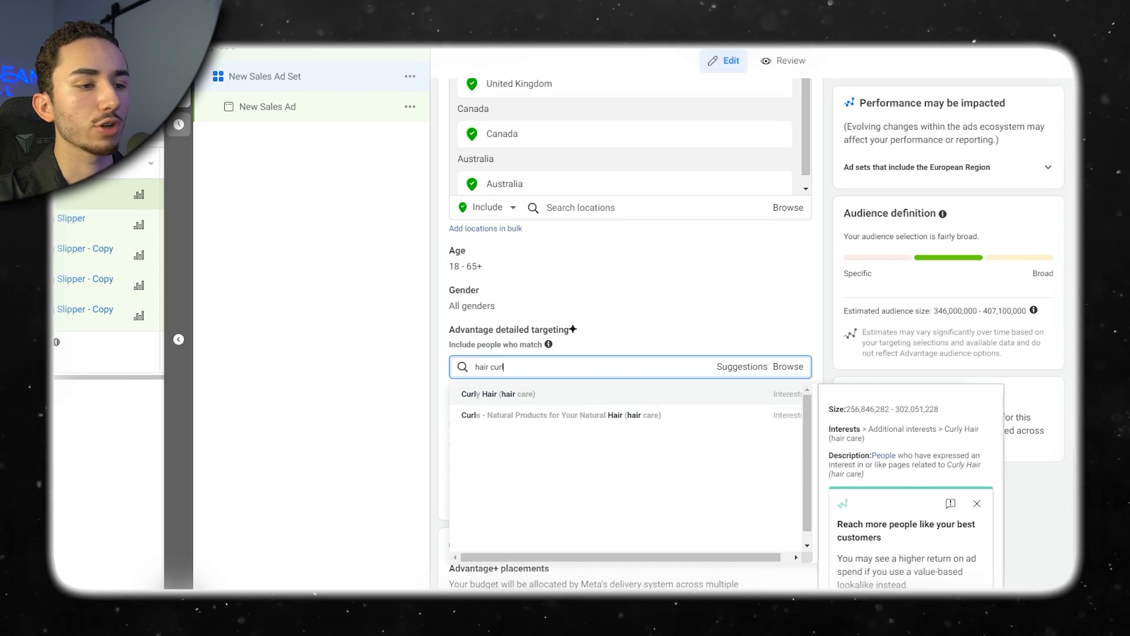
{"action": "key", "text": "Return"}
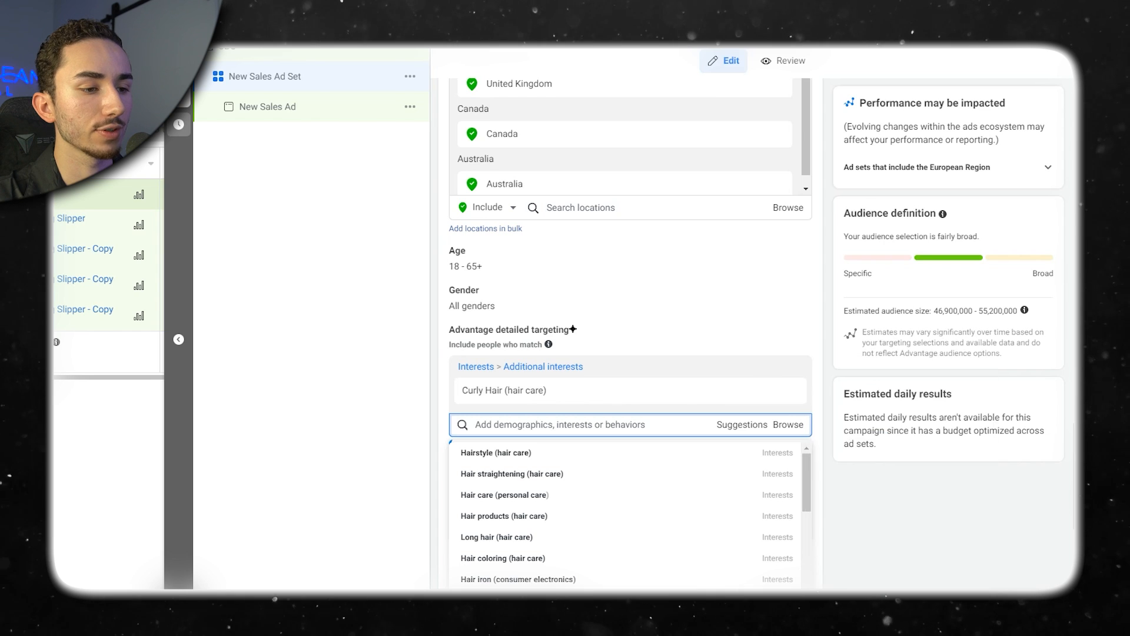
{"action": "key", "text": "Return"}
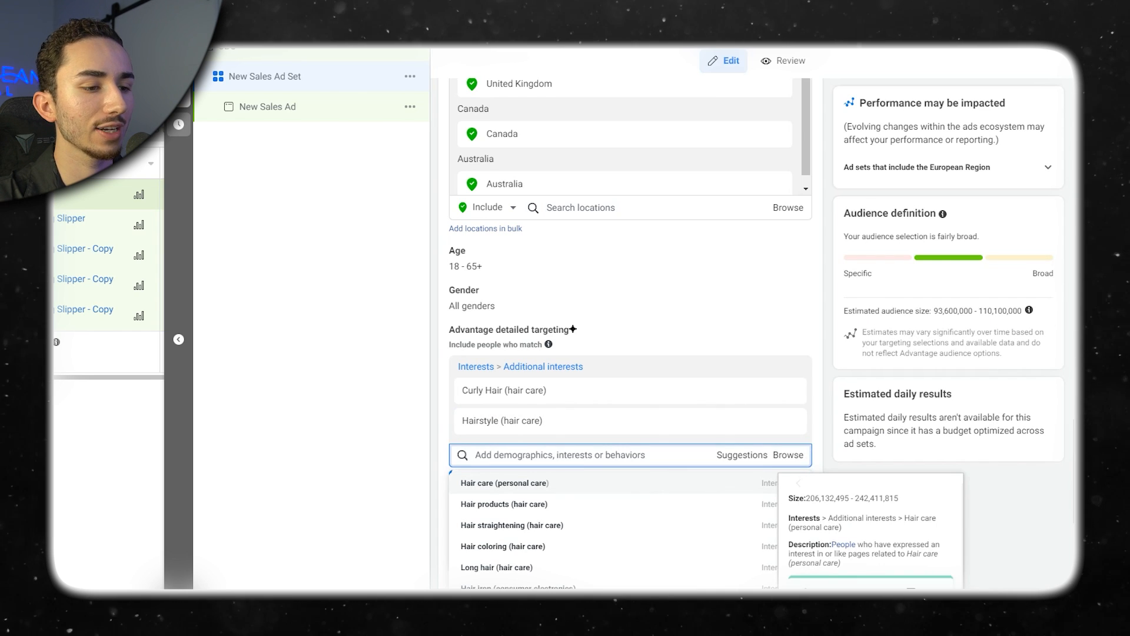
{"action": "key", "text": "Return"}
{"action": "left_click_drag", "start_coordinate": [462, 390], "coordinate": [543, 451]}
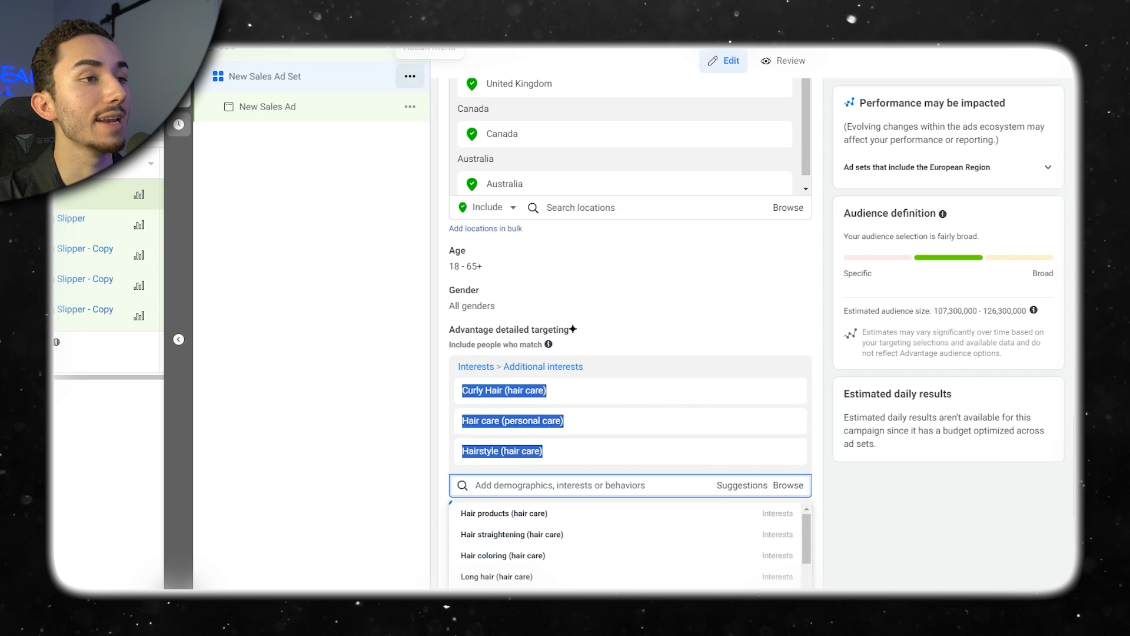
{"action": "scroll", "coordinate": [589, 512], "scroll_direction": "down", "scroll_amount": 2}
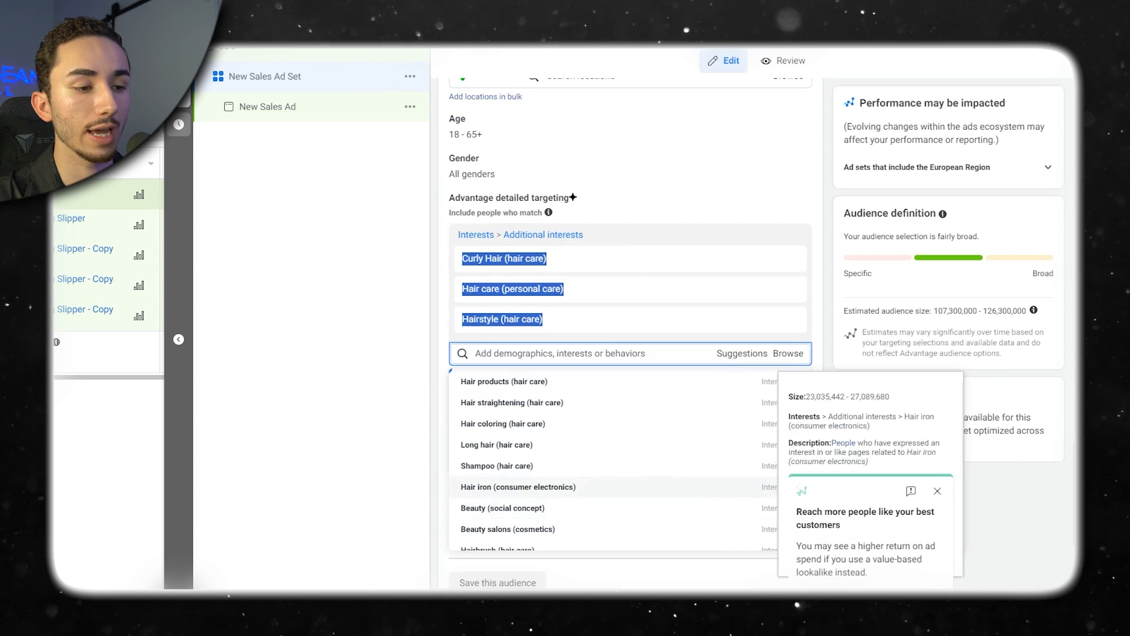
{"action": "scroll", "coordinate": [798, 381], "scroll_direction": "down", "scroll_amount": 3}
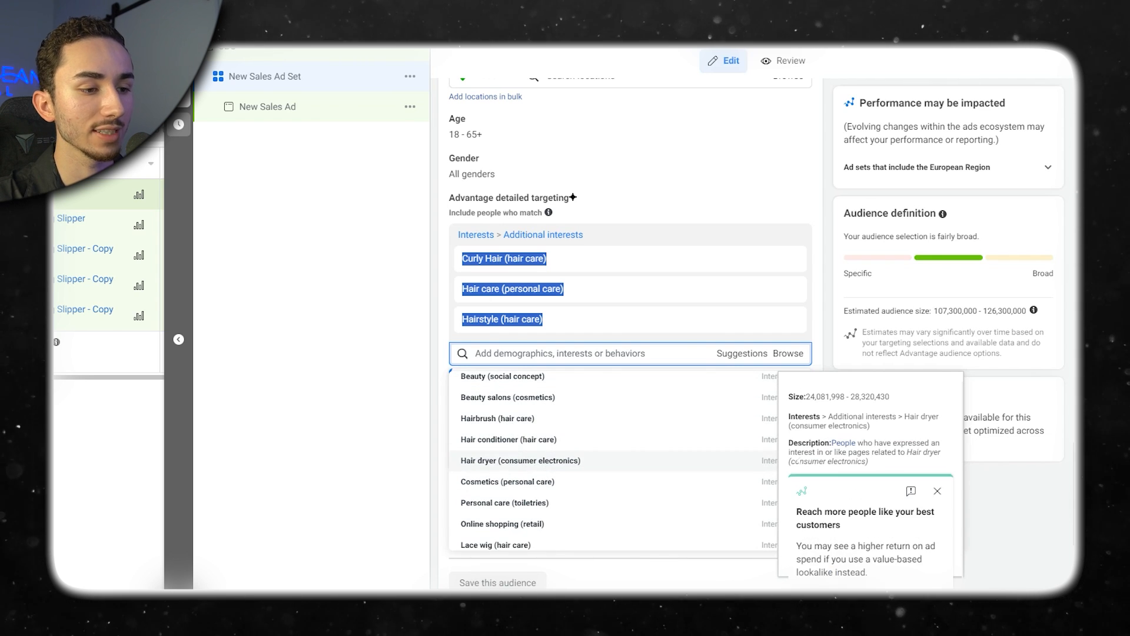
{"action": "scroll", "coordinate": [799, 478], "scroll_direction": "down", "scroll_amount": 2}
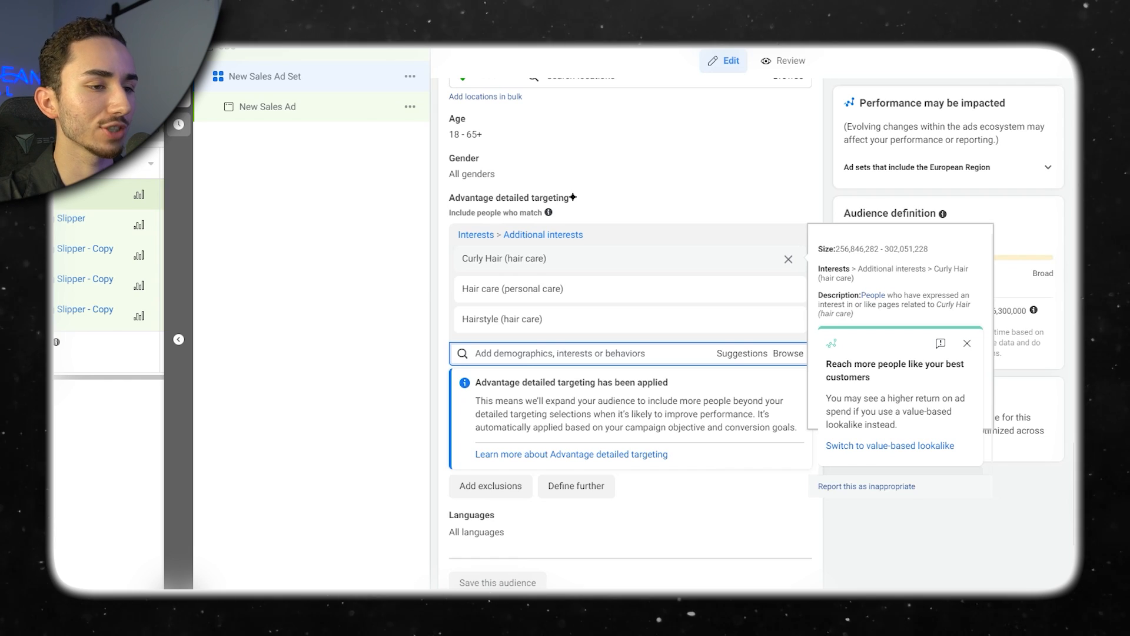
Rename the ad set as Curly Hair (hair care) and set the Facebook Page of its ad to Aloma.
{"action": "scroll", "coordinate": [630, 330], "scroll_direction": "up", "scroll_amount": 20}
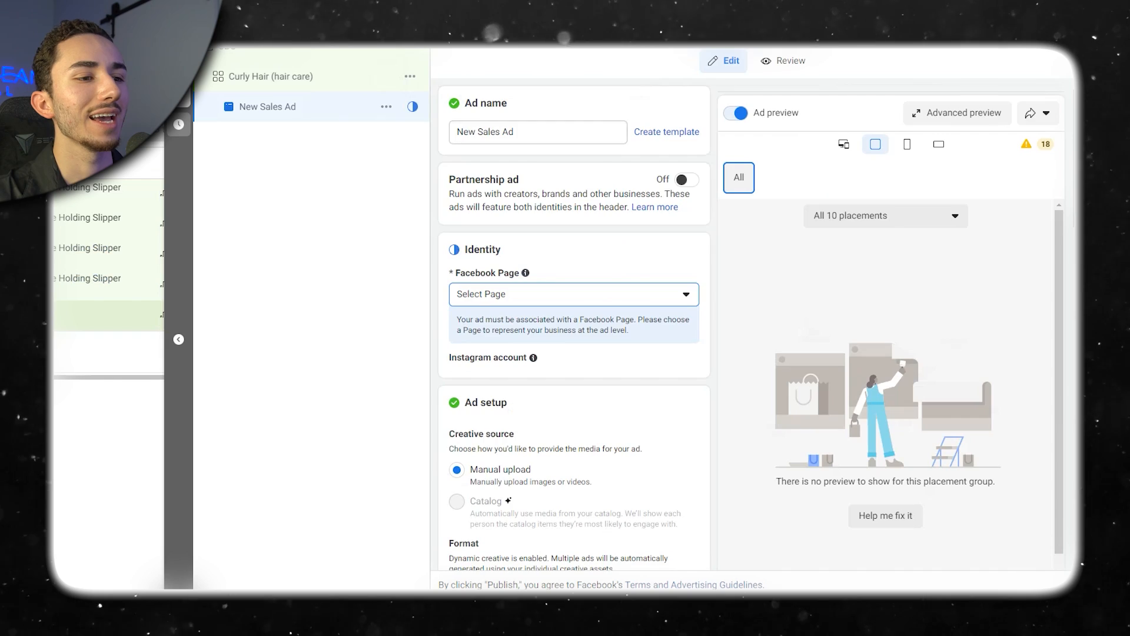
{"action": "scroll", "coordinate": [574, 329], "scroll_direction": "down", "scroll_amount": 3}
{"action": "left_click", "coordinate": [574, 162]}
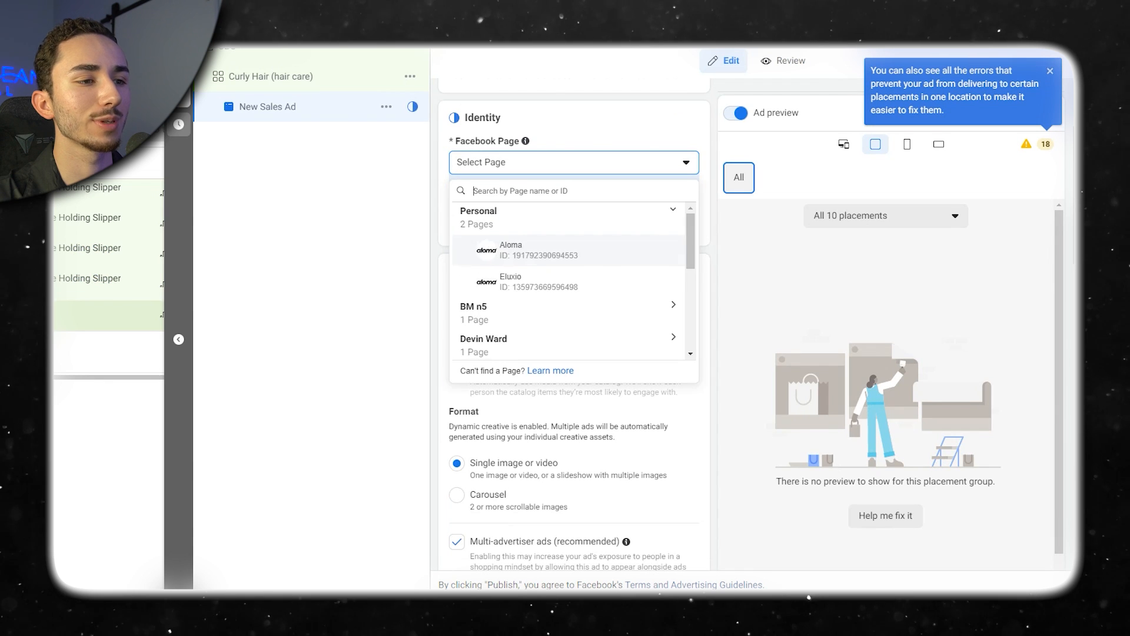
{"action": "left_click", "coordinate": [530, 250]}
Add four account videos to the ad creative: grwm 1.mov, be careful 1a, a before & after clip and Male Angle 1.
{"action": "scroll", "coordinate": [574, 329], "scroll_direction": "down", "scroll_amount": 7}
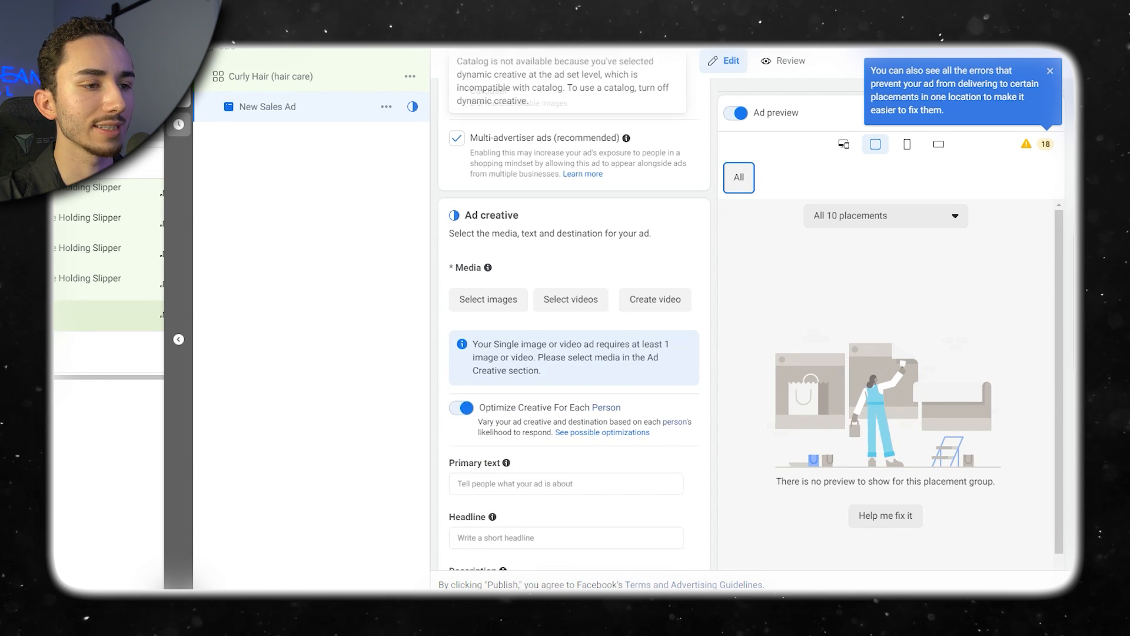
{"action": "left_click", "coordinate": [570, 299]}
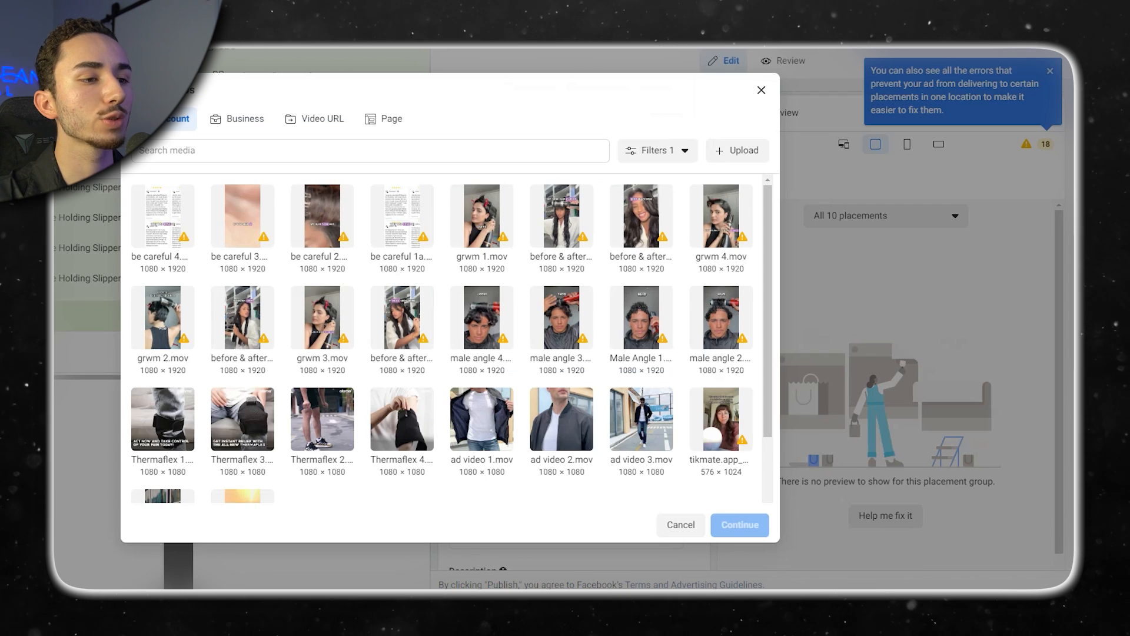
{"action": "left_click", "coordinate": [481, 216]}
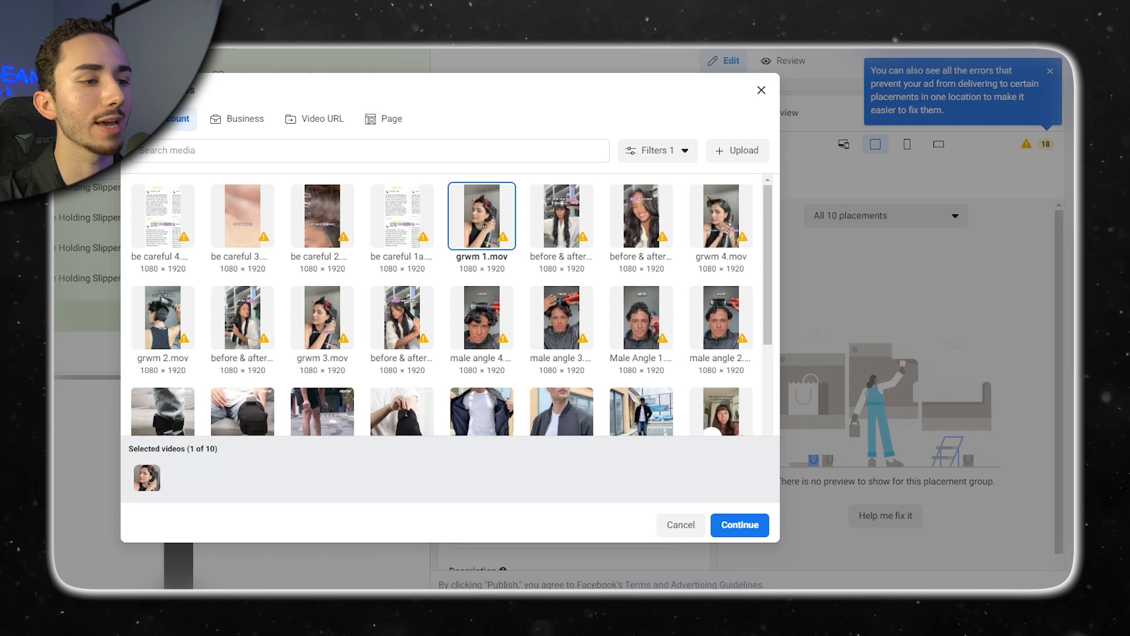
{"action": "mouse_move", "coordinate": [183, 339]}
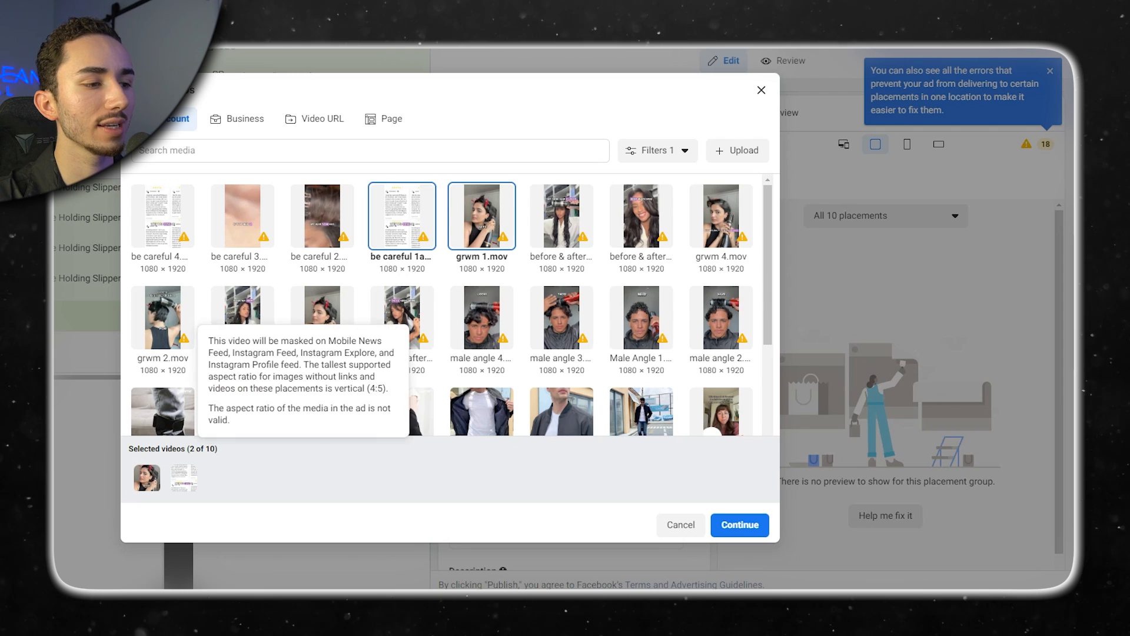
{"action": "left_click", "coordinate": [243, 318]}
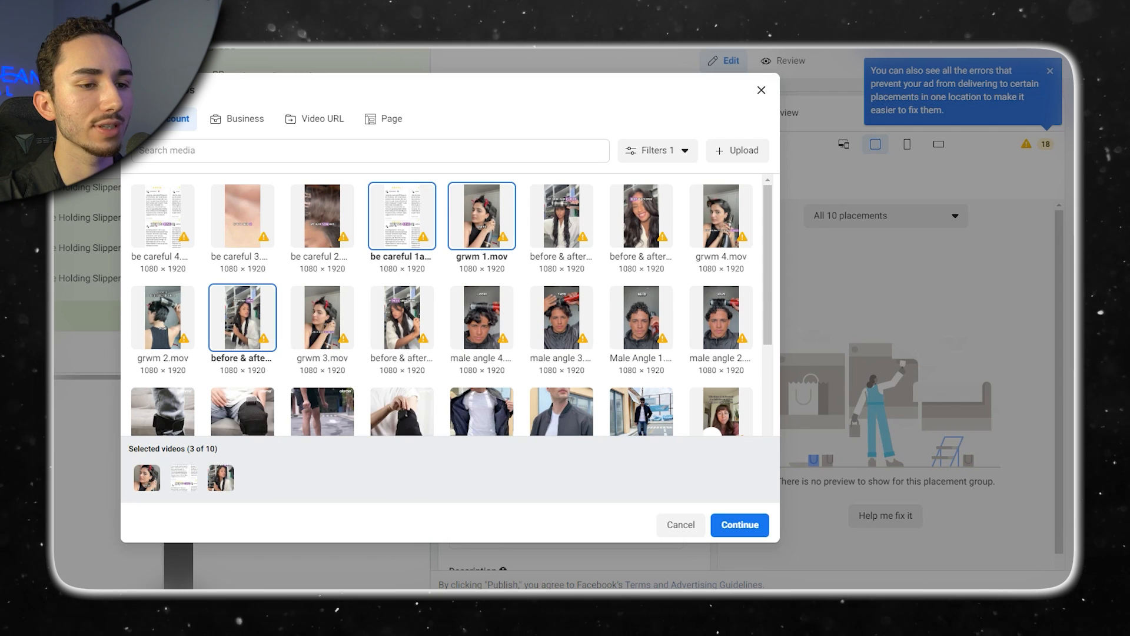
{"action": "left_click", "coordinate": [641, 318]}
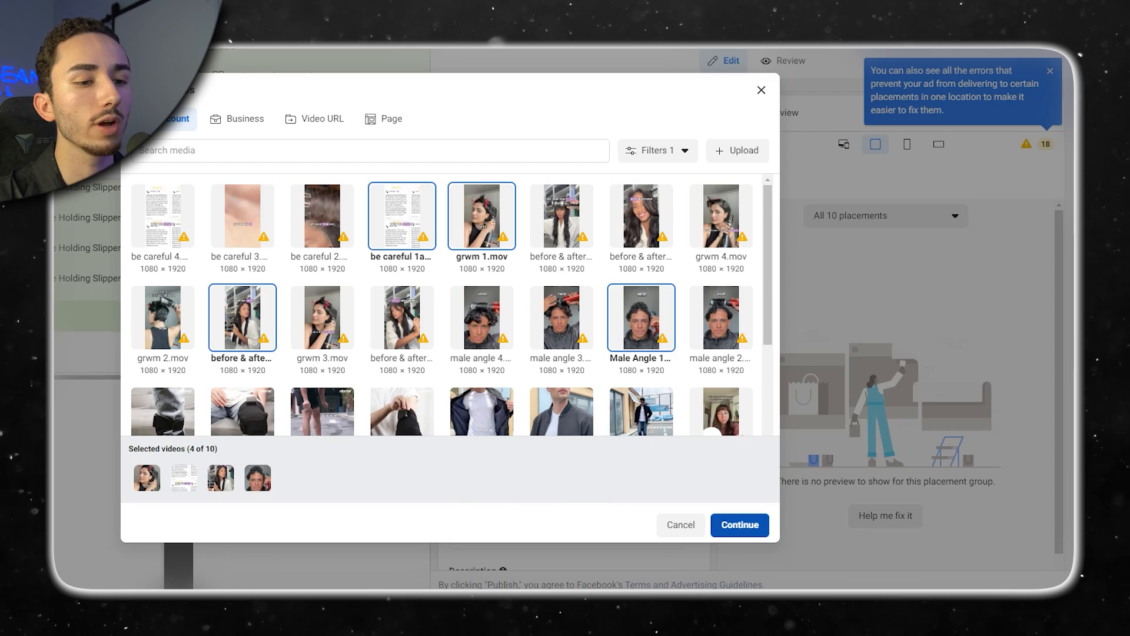
{"action": "left_click", "coordinate": [740, 525]}
{"action": "scroll", "coordinate": [574, 353], "scroll_direction": "down", "scroll_amount": 4}
{"action": "scroll", "coordinate": [575, 353], "scroll_direction": "up", "scroll_amount": 4}
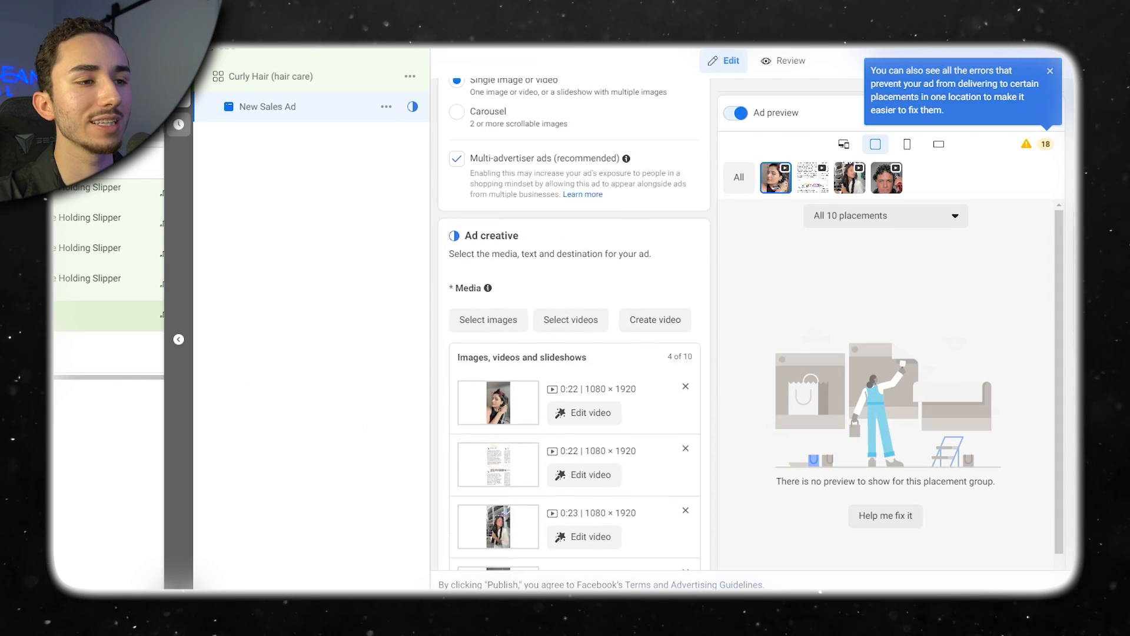
{"action": "scroll", "coordinate": [574, 353], "scroll_direction": "up", "scroll_amount": 6}
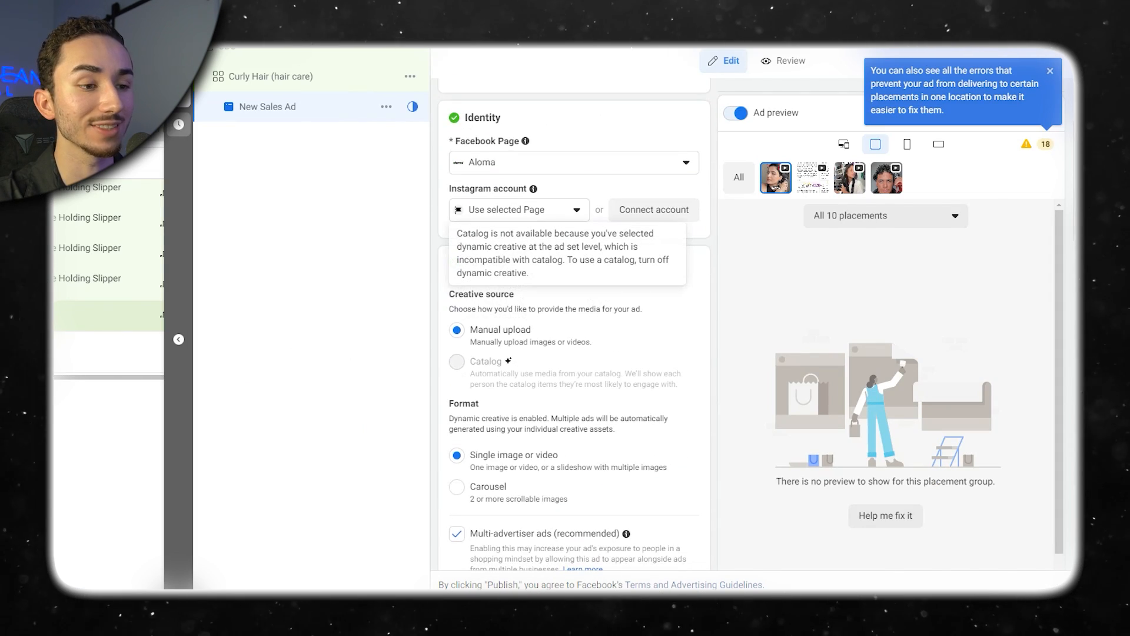
{"action": "scroll", "coordinate": [574, 353], "scroll_direction": "down", "scroll_amount": 10}
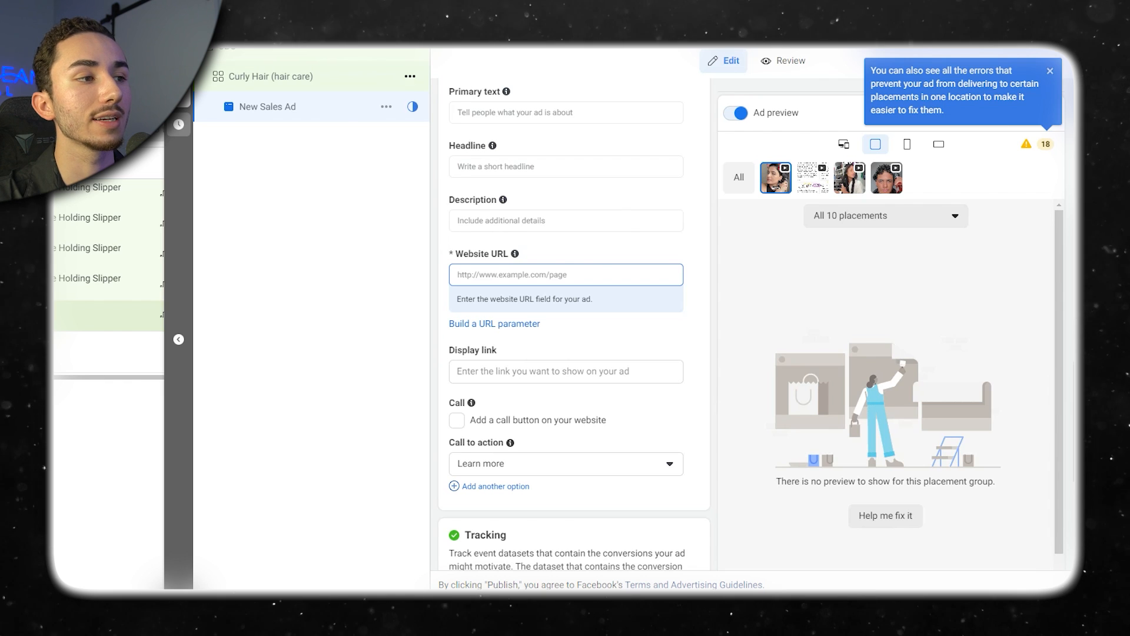
Duplicate the Curly Hair (hair care) ad set within the original campaign, making 4 copies.
{"action": "left_click", "coordinate": [271, 76]}
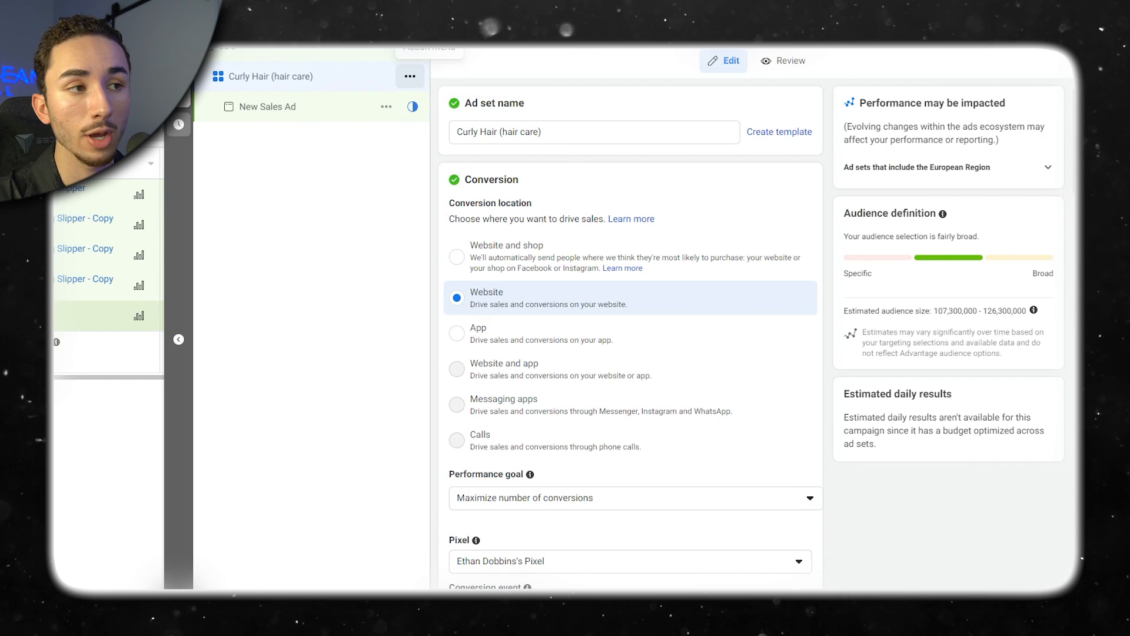
{"action": "left_click", "coordinate": [410, 76]}
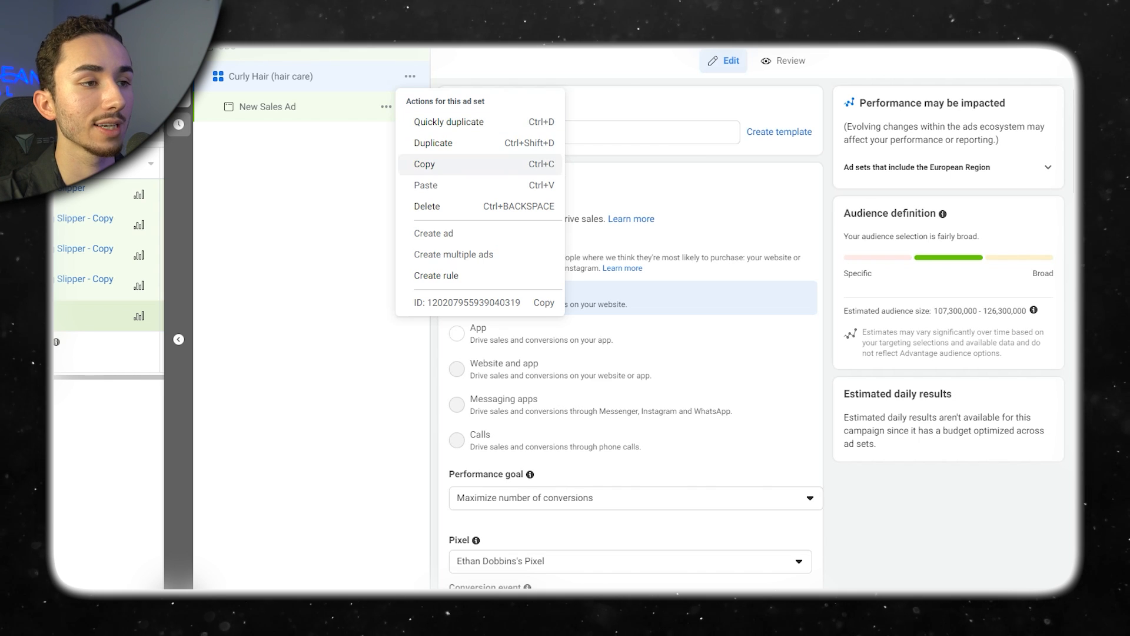
{"action": "left_click", "coordinate": [447, 142]}
{"action": "left_click", "coordinate": [626, 331]}
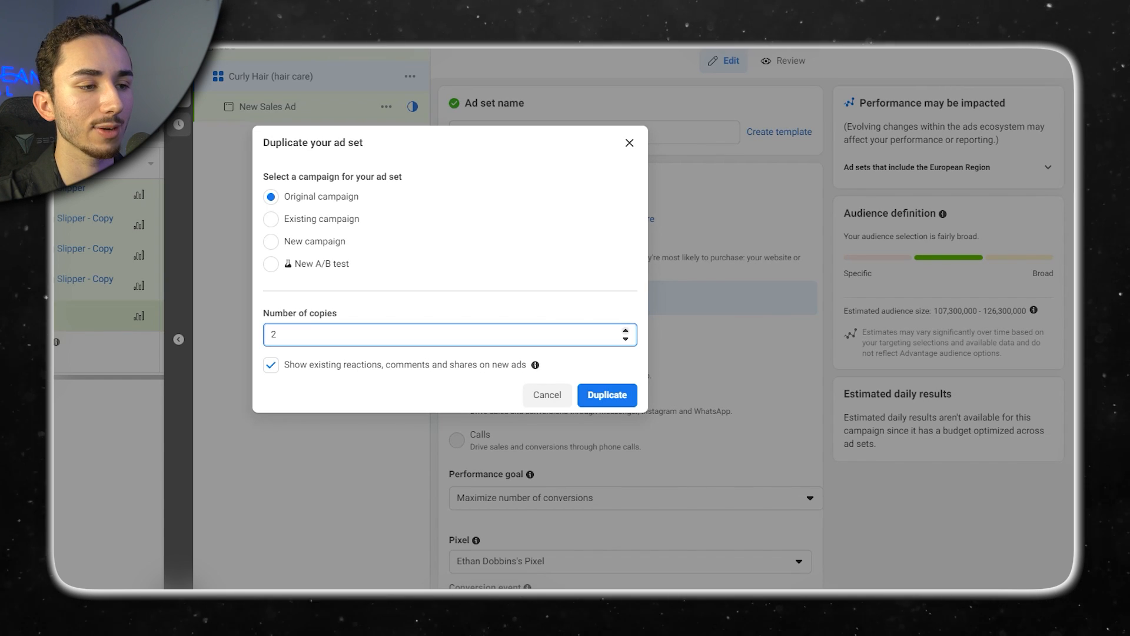
{"action": "left_click", "coordinate": [607, 395]}
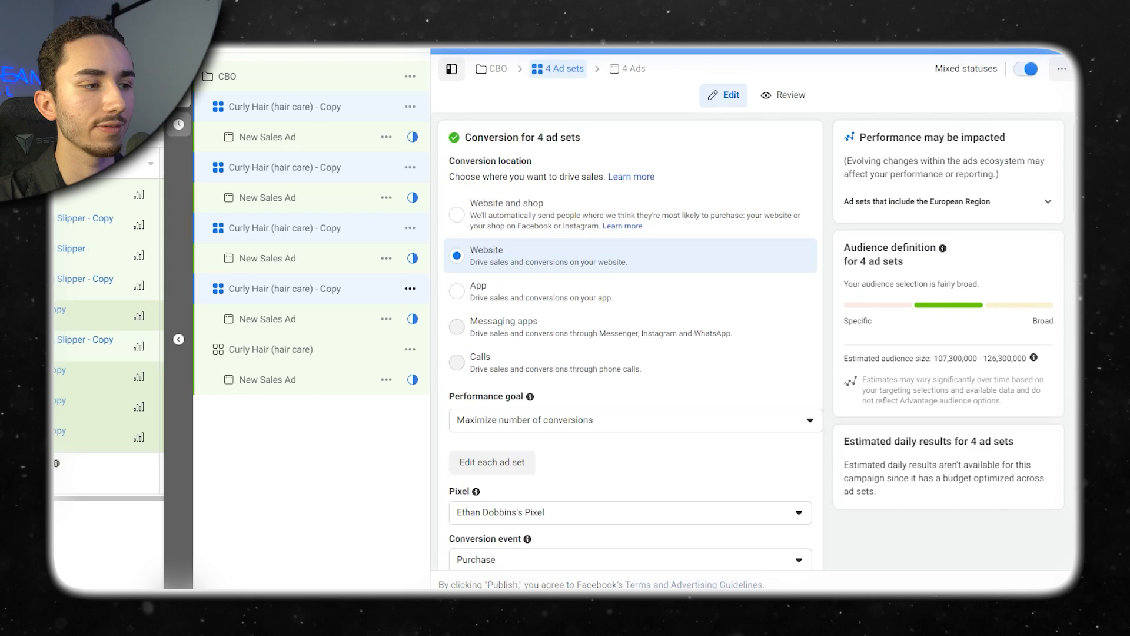
Add the interests Hair coloring (hair care) and Long hair (hair care) to the fourth Curly Hair copy's detailed targeting.
{"action": "left_click", "coordinate": [285, 288]}
{"action": "scroll", "coordinate": [630, 323], "scroll_direction": "down", "scroll_amount": 20}
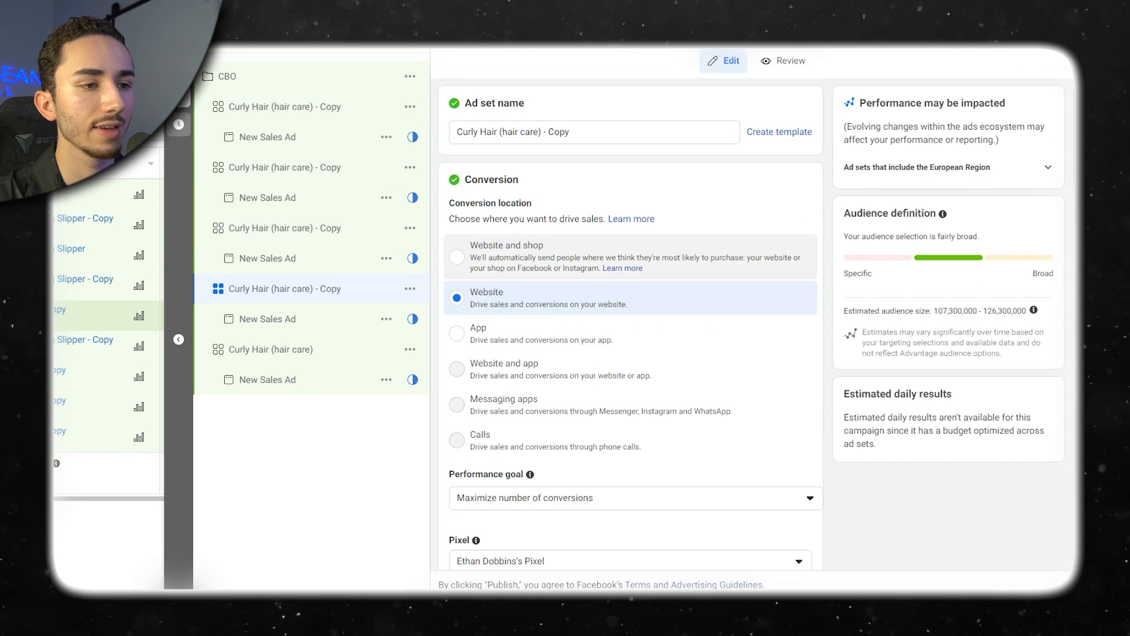
{"action": "scroll", "coordinate": [630, 323], "scroll_direction": "down", "scroll_amount": 5}
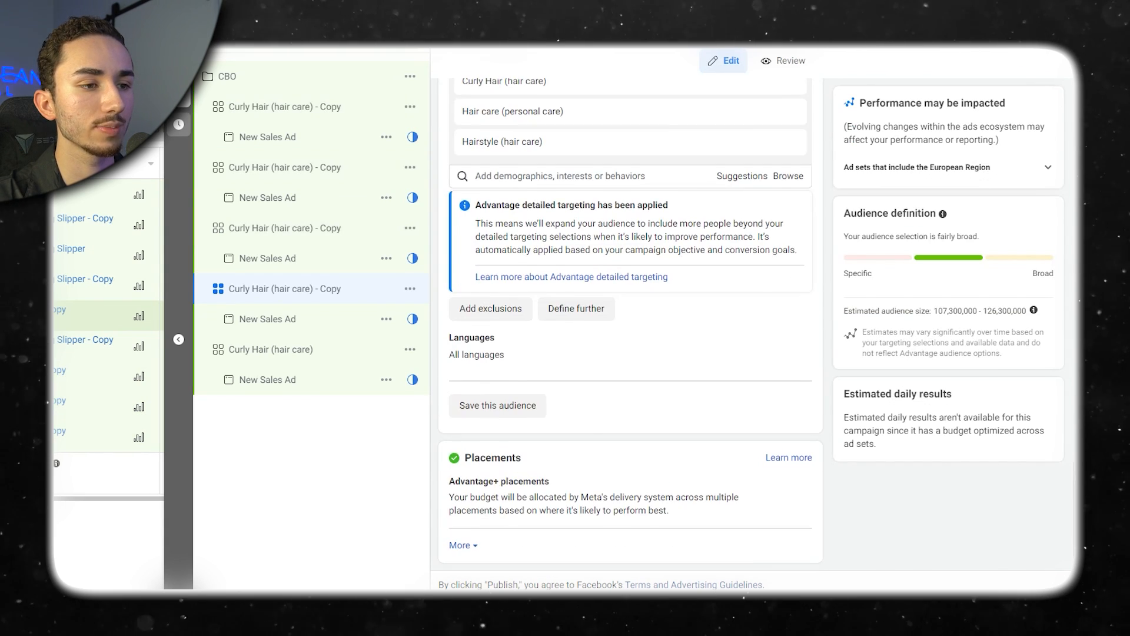
{"action": "scroll", "coordinate": [630, 323], "scroll_direction": "up", "scroll_amount": 3}
{"action": "left_click", "coordinate": [742, 373]}
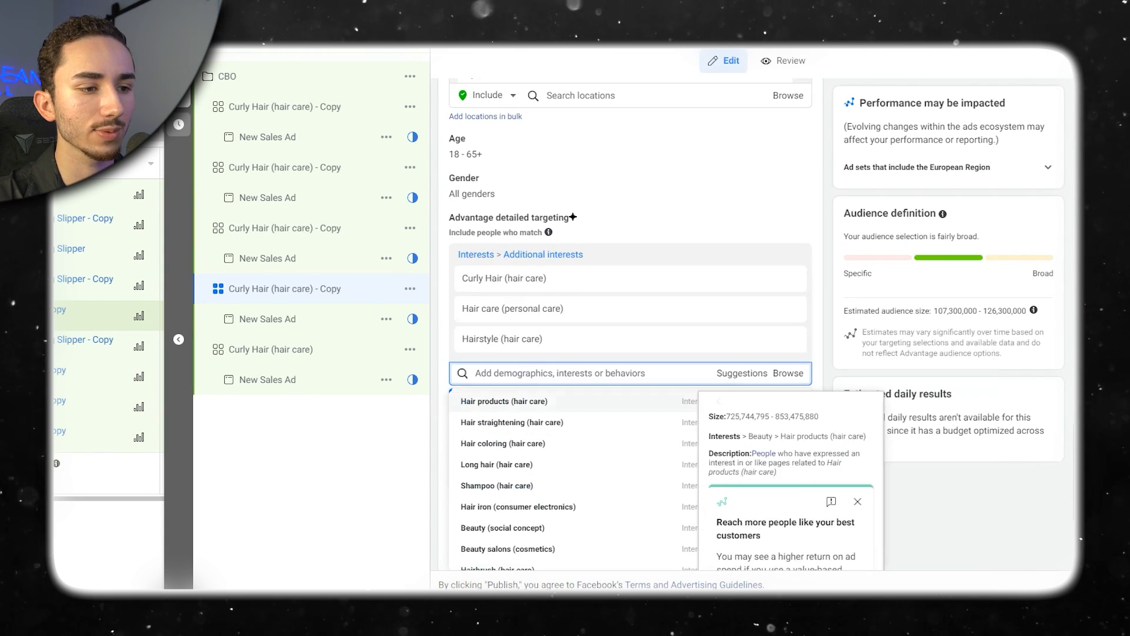
{"action": "left_click", "coordinate": [503, 443]}
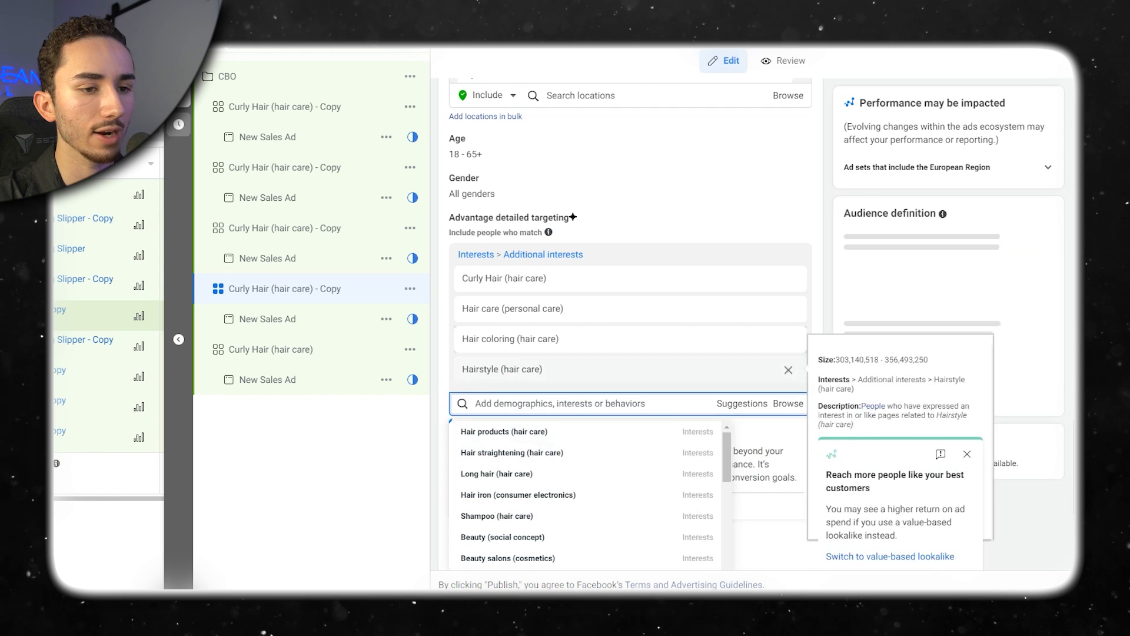
{"action": "left_click", "coordinate": [496, 473]}
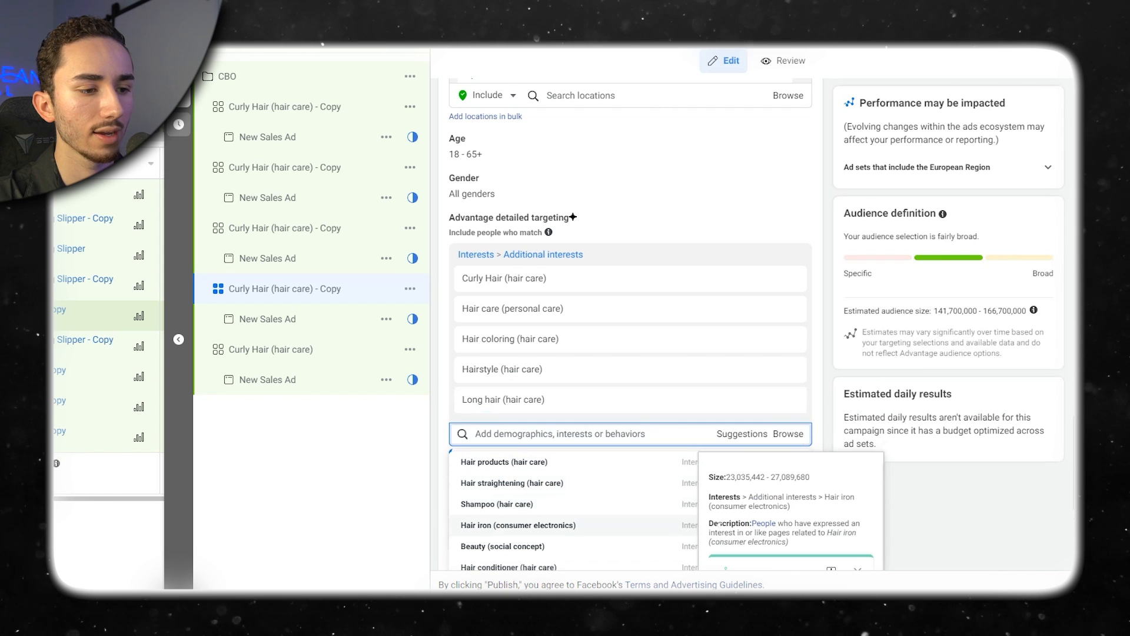
Add the interests Cosmetics (personal care), Beauty salons (cosmetics) and Hair conditioner (hair care) to the third Curly Hair copy's detailed targeting.
{"action": "left_click", "coordinate": [677, 525]}
{"action": "scroll", "coordinate": [630, 330], "scroll_direction": "down", "scroll_amount": 1}
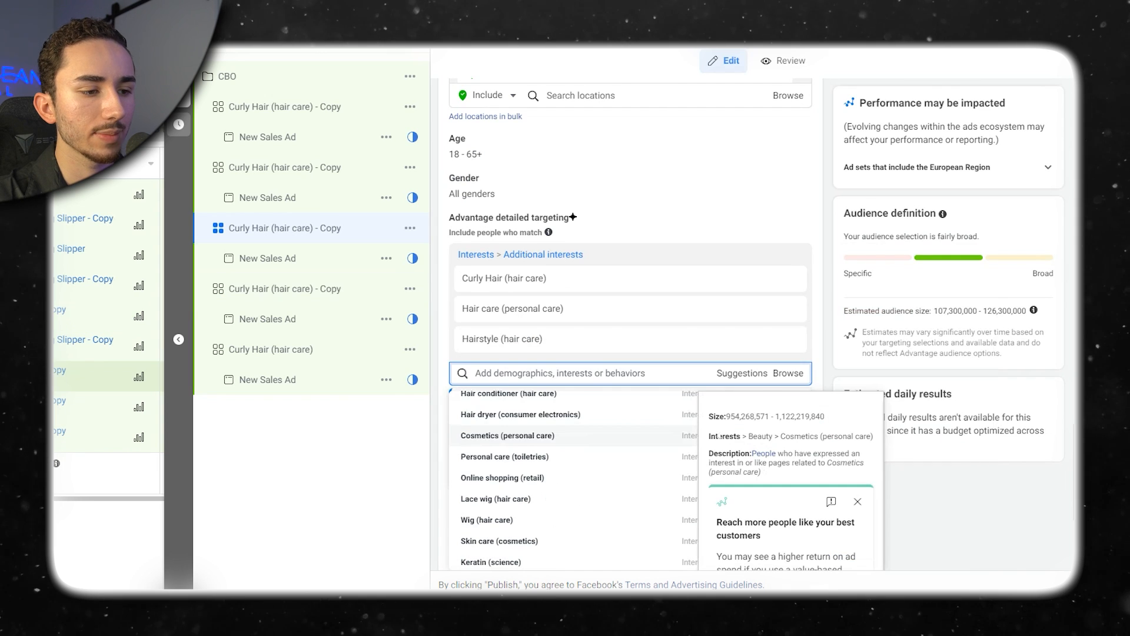
{"action": "scroll", "coordinate": [585, 450], "scroll_direction": "down", "scroll_amount": 2}
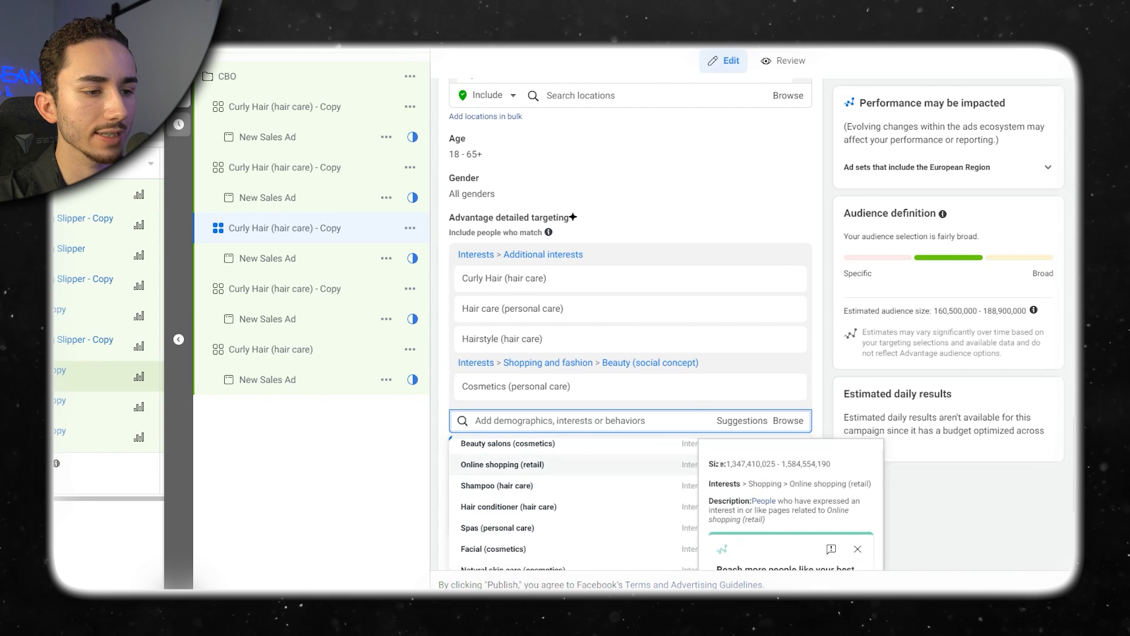
{"action": "left_click", "coordinate": [507, 443]}
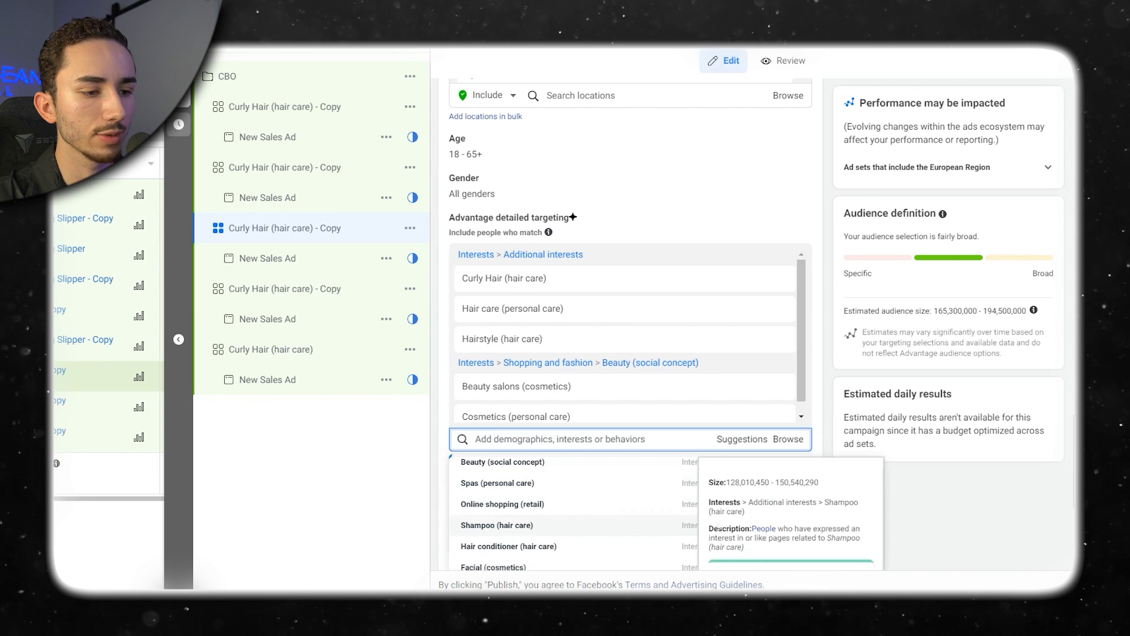
{"action": "left_click", "coordinate": [509, 545]}
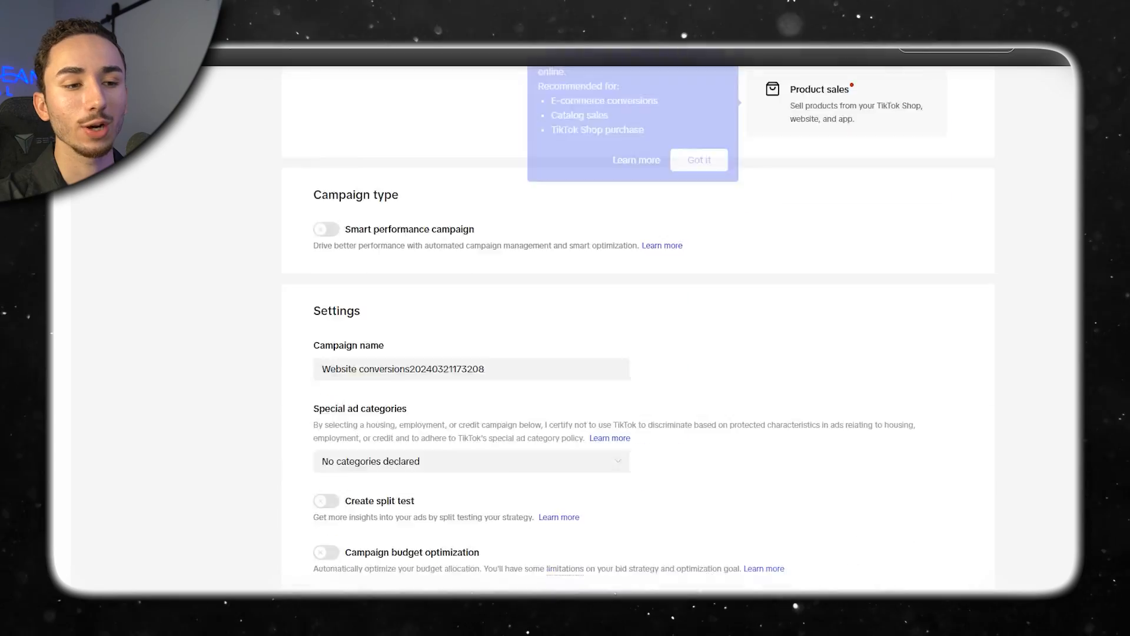
In TikTok Ads Manager, name the campaign VibraLuxe - BEP $45 and enable campaign budget optimization with a daily budget of 50 USD.
{"action": "scroll", "coordinate": [639, 330], "scroll_direction": "up", "scroll_amount": 6}
{"action": "scroll", "coordinate": [638, 329], "scroll_direction": "down", "scroll_amount": 6}
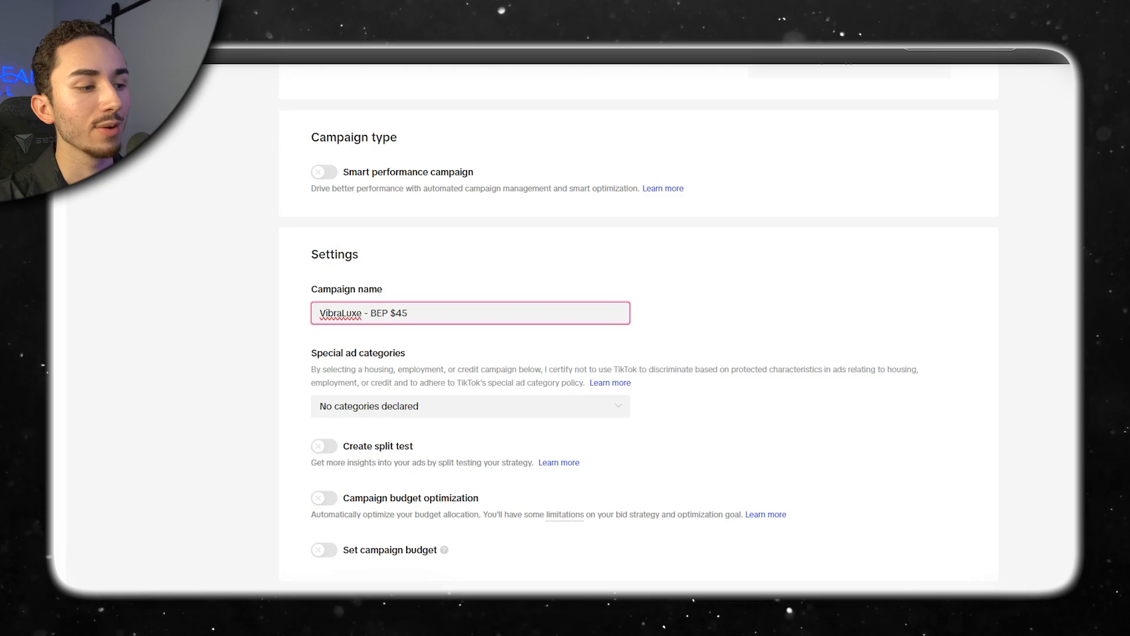
{"action": "scroll", "coordinate": [639, 324], "scroll_direction": "down", "scroll_amount": 2}
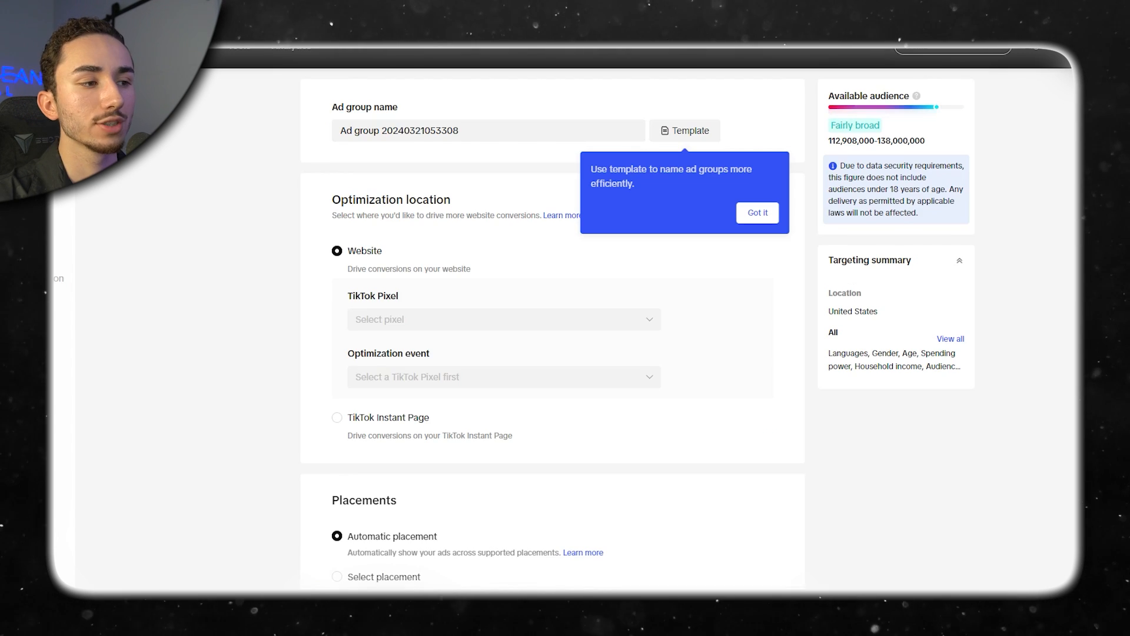
Switch to the split-testing app and select the product page URL in the trigger condition of the offer test's summary.
{"action": "left_click", "coordinate": [503, 319]}
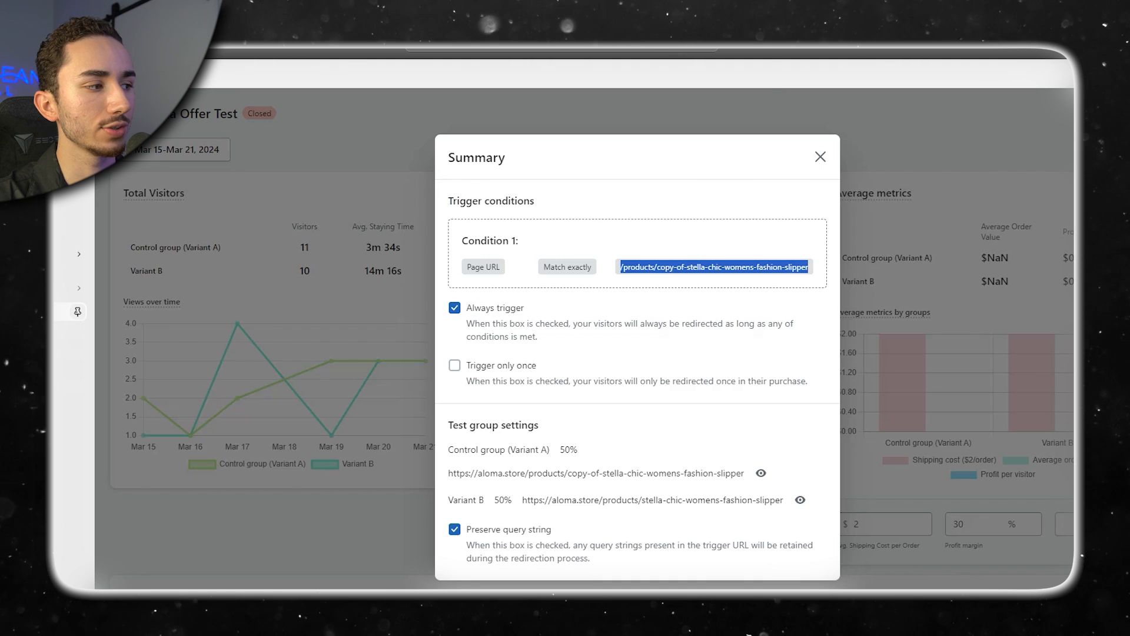
{"action": "key", "text": "Return"}
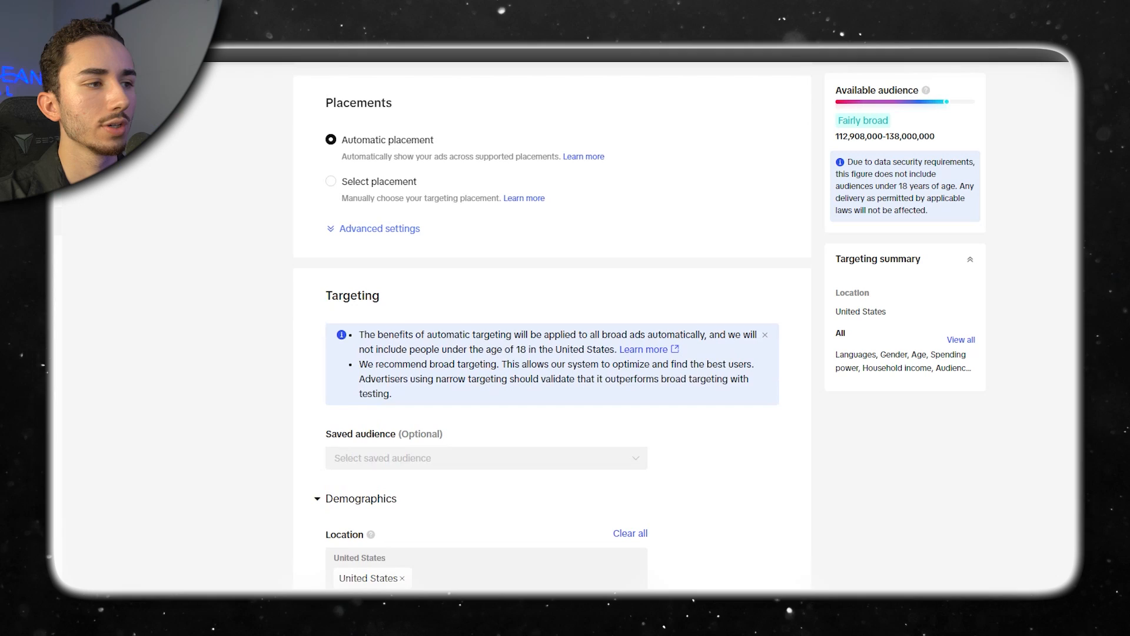
Set the TikTok ad group to manually selected placements and exclude Global App Bundle and Pangle.
{"action": "left_click", "coordinate": [331, 182]}
{"action": "left_click", "coordinate": [346, 286]}
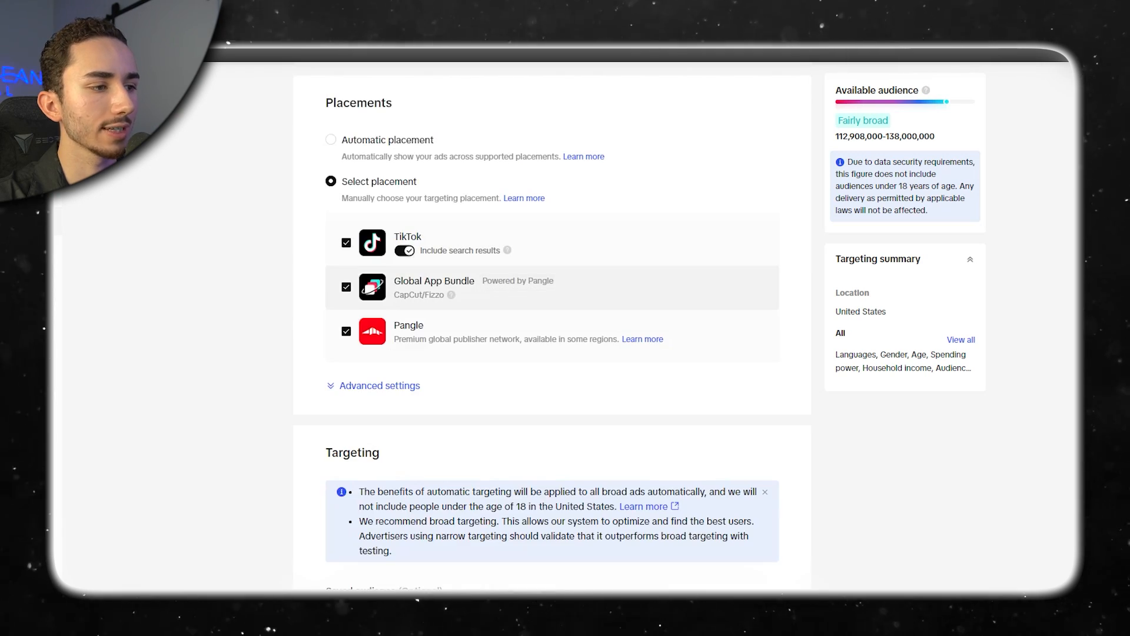
{"action": "left_click", "coordinate": [346, 331]}
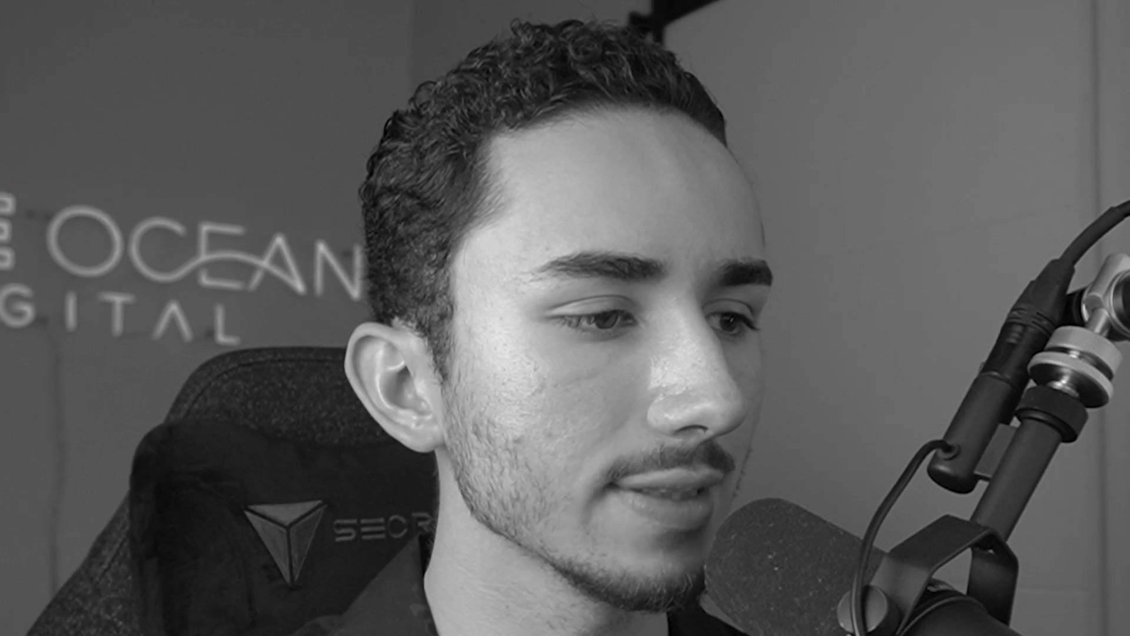
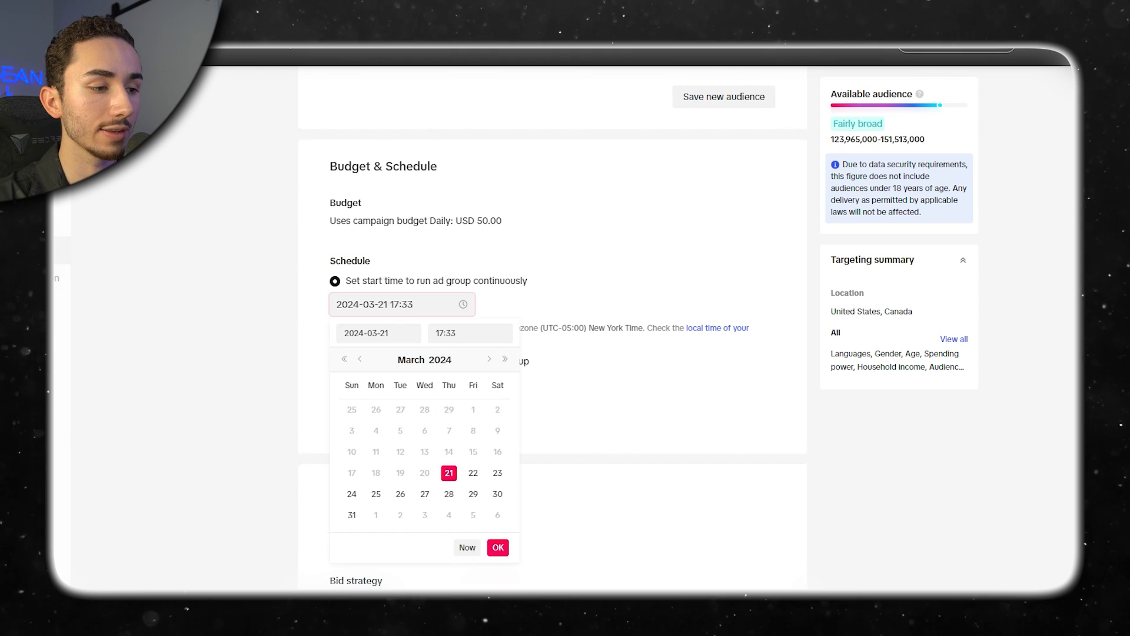
Schedule the ad group to start on 2024-03-22 at 07:00 and run continuously.
{"action": "left_click", "coordinate": [474, 473]}
{"action": "left_click", "coordinate": [470, 333]}
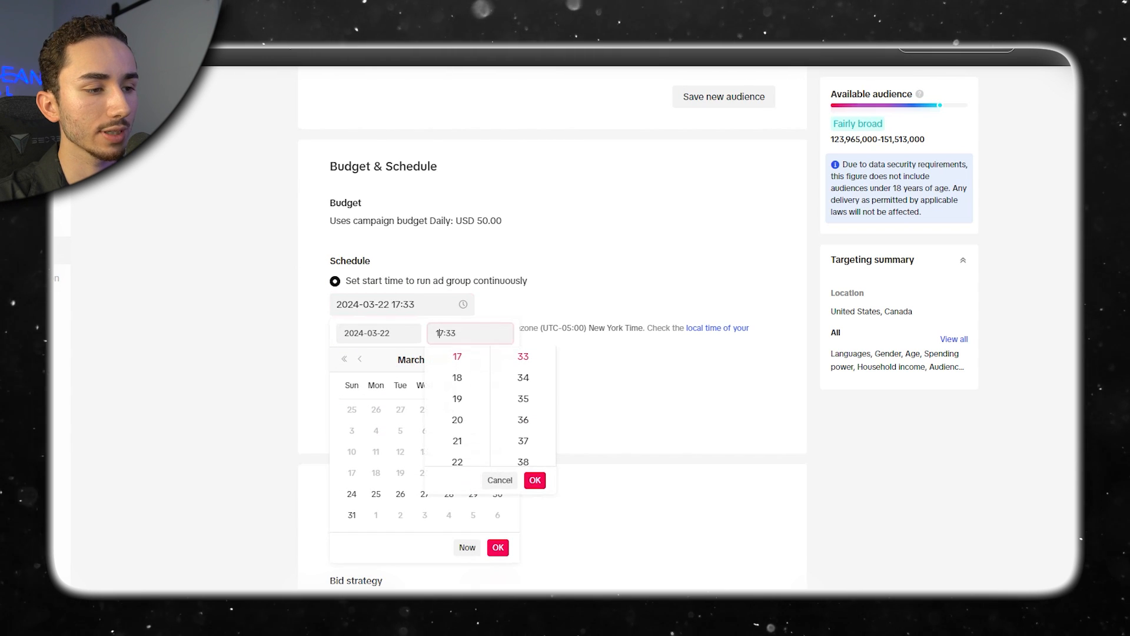
{"action": "scroll", "coordinate": [458, 403], "scroll_direction": "up", "scroll_amount": 4}
{"action": "left_click", "coordinate": [457, 409]}
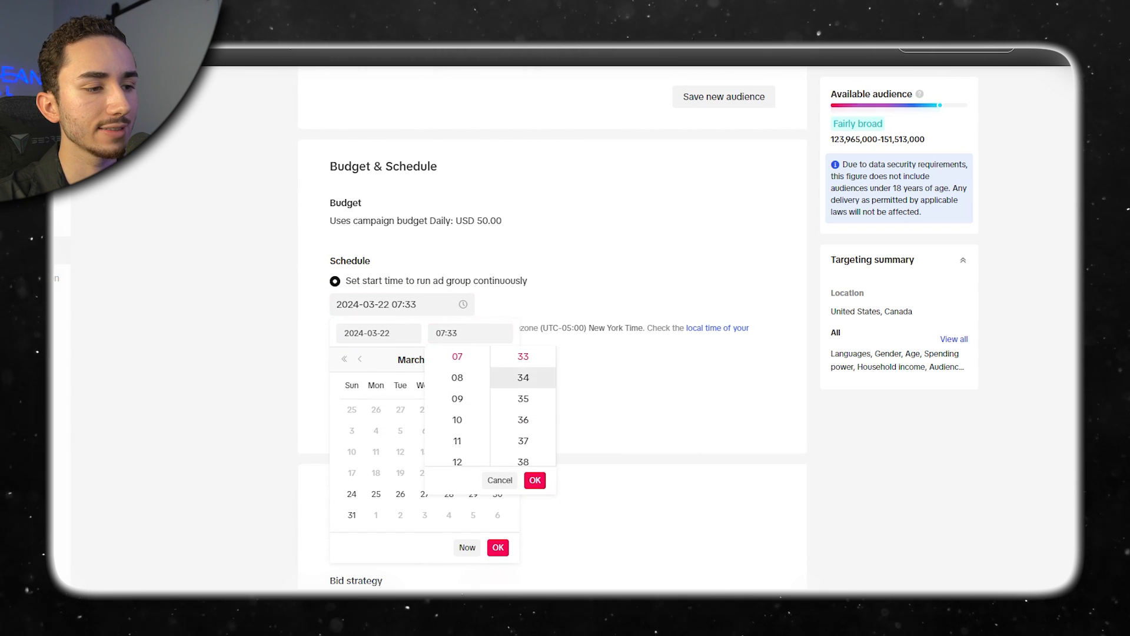
{"action": "scroll", "coordinate": [523, 378], "scroll_direction": "up", "scroll_amount": 11}
{"action": "left_click", "coordinate": [524, 358]}
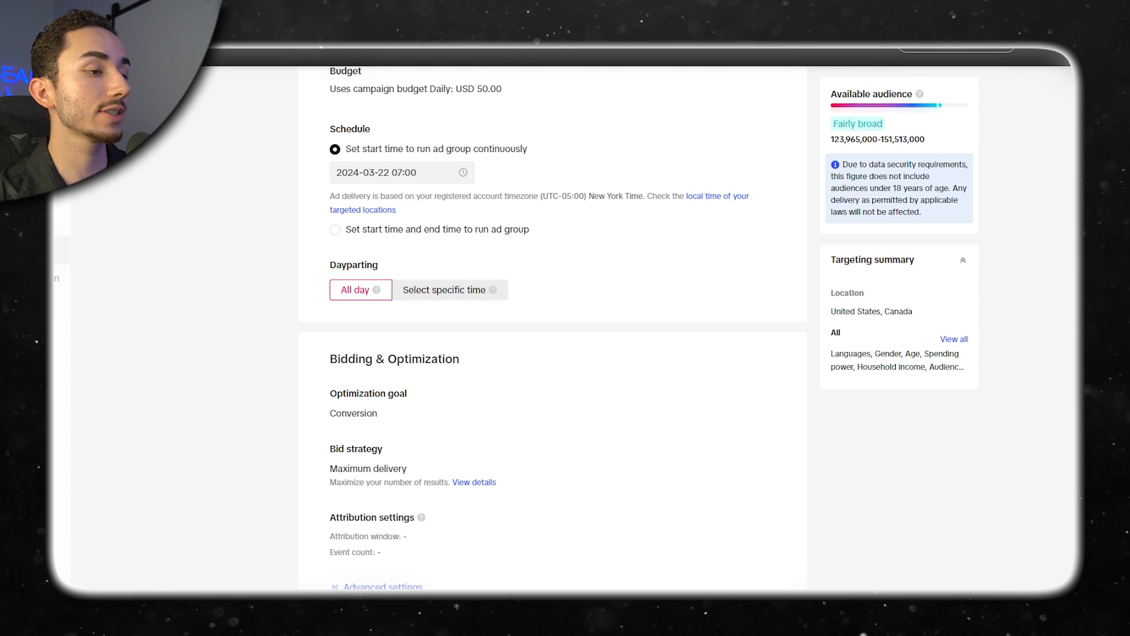
Switch dayparting to specific times, trying an evening block from 17:00 and a longer block across Monday to Sunday.
{"action": "left_click", "coordinate": [443, 290]}
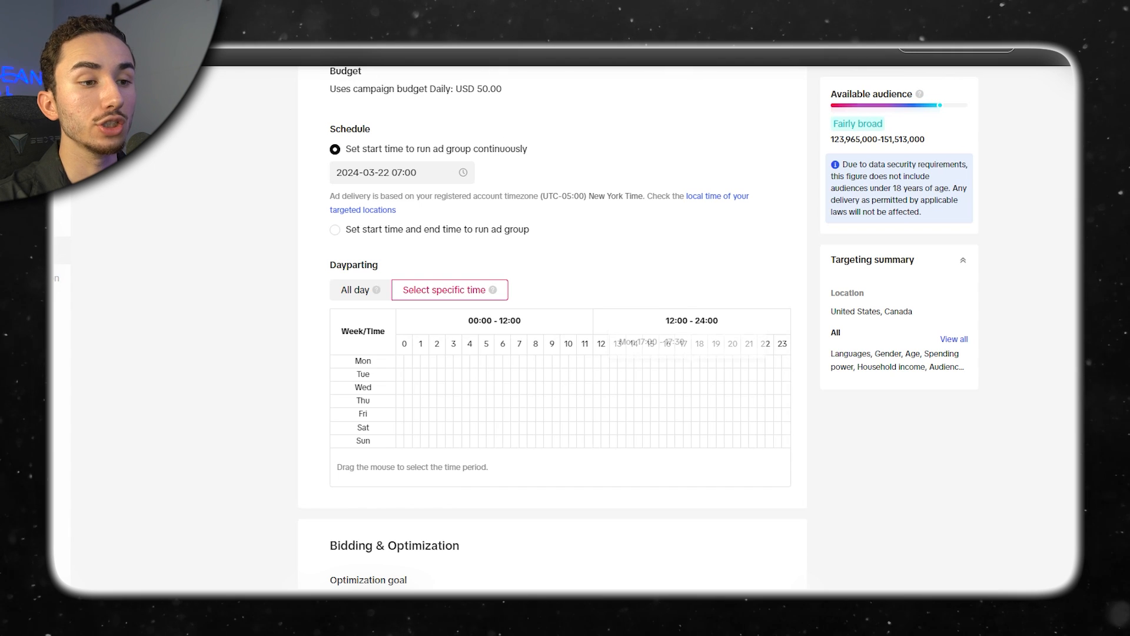
{"action": "left_click_drag", "start_coordinate": [679, 360], "coordinate": [786, 441]}
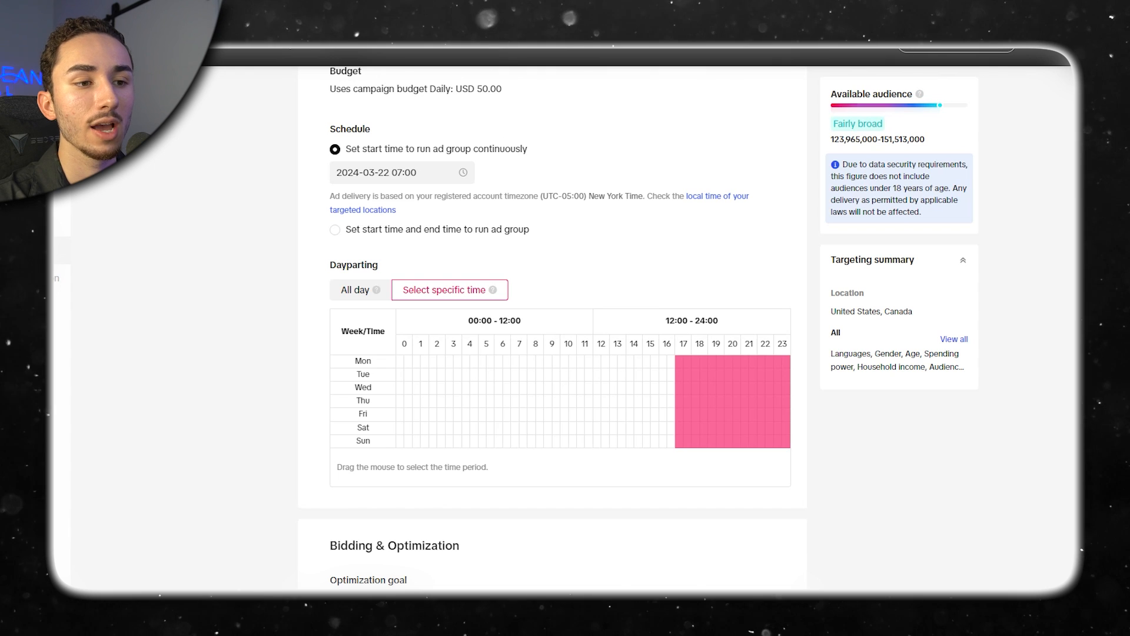
{"action": "left_click_drag", "start_coordinate": [786, 440], "coordinate": [687, 362]}
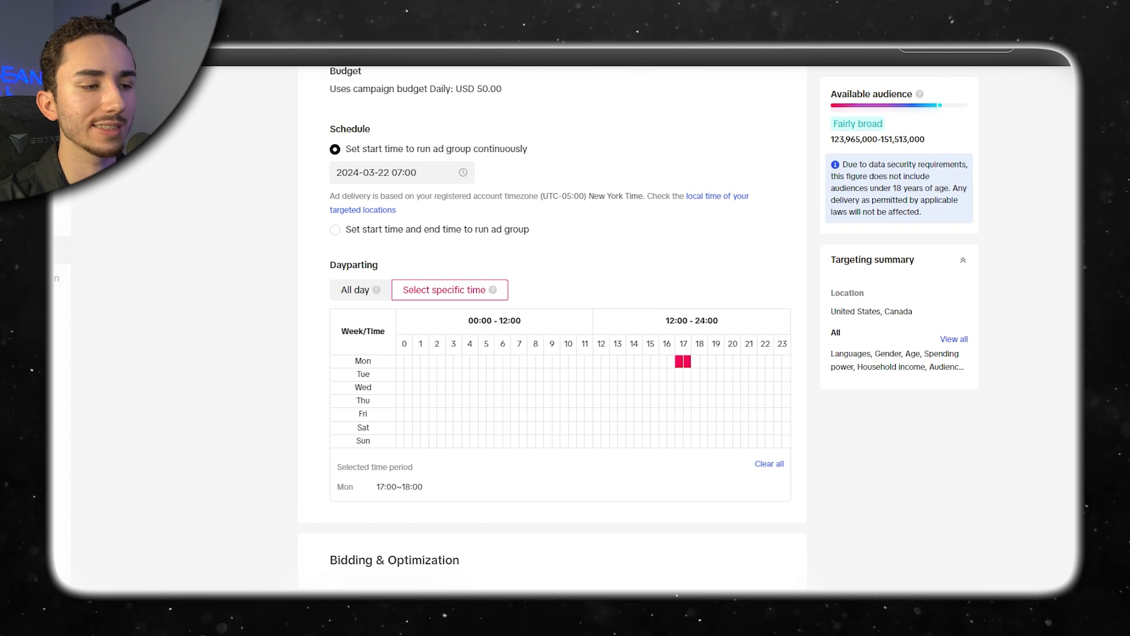
{"action": "left_click_drag", "start_coordinate": [519, 360], "coordinate": [766, 441]}
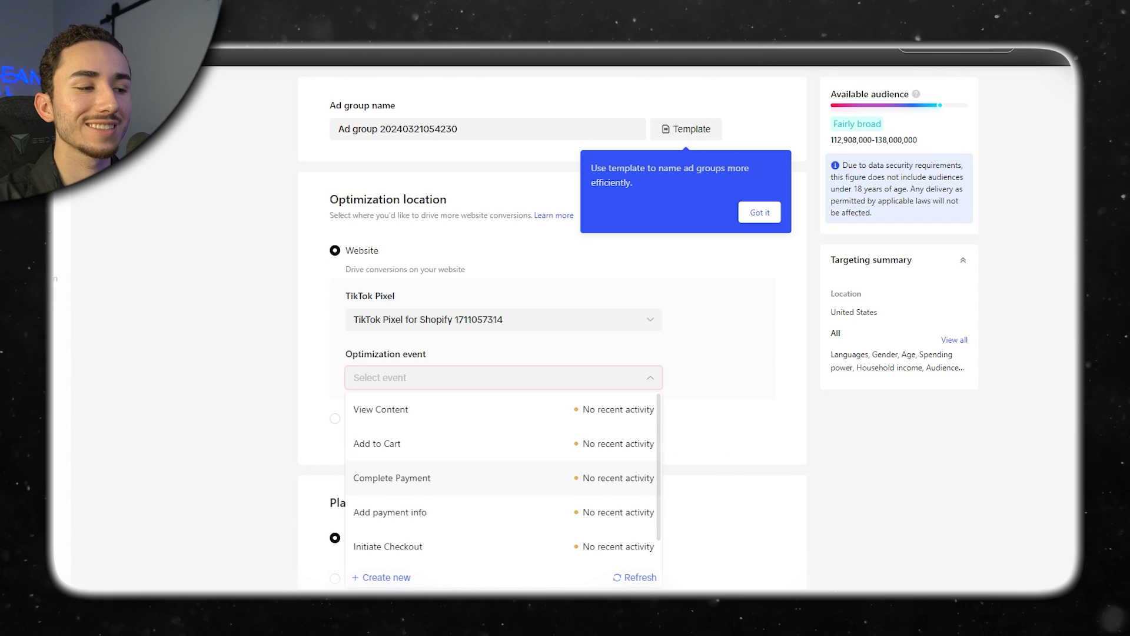
Choose Complete Payment as the optimization event for the ad group's TikTok pixel.
{"action": "left_click", "coordinate": [412, 474]}
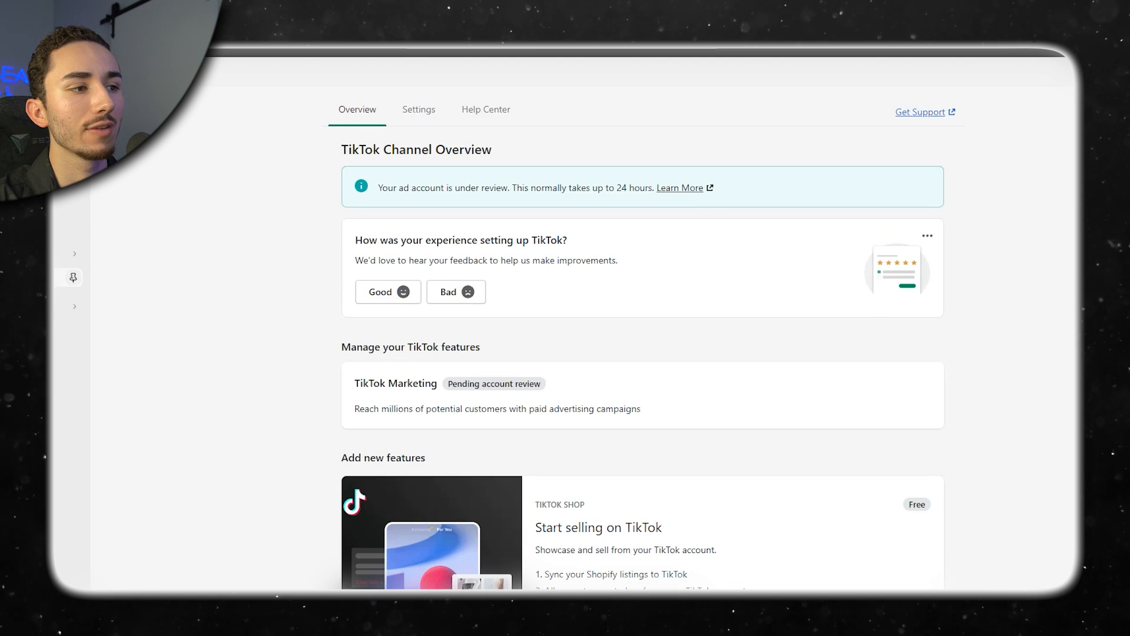
In Shopify's TikTok channel settings, confirm United States as the targeting location and open the data sharing section.
{"action": "left_click", "coordinate": [417, 109]}
{"action": "scroll", "coordinate": [735, 336], "scroll_direction": "down", "scroll_amount": 2}
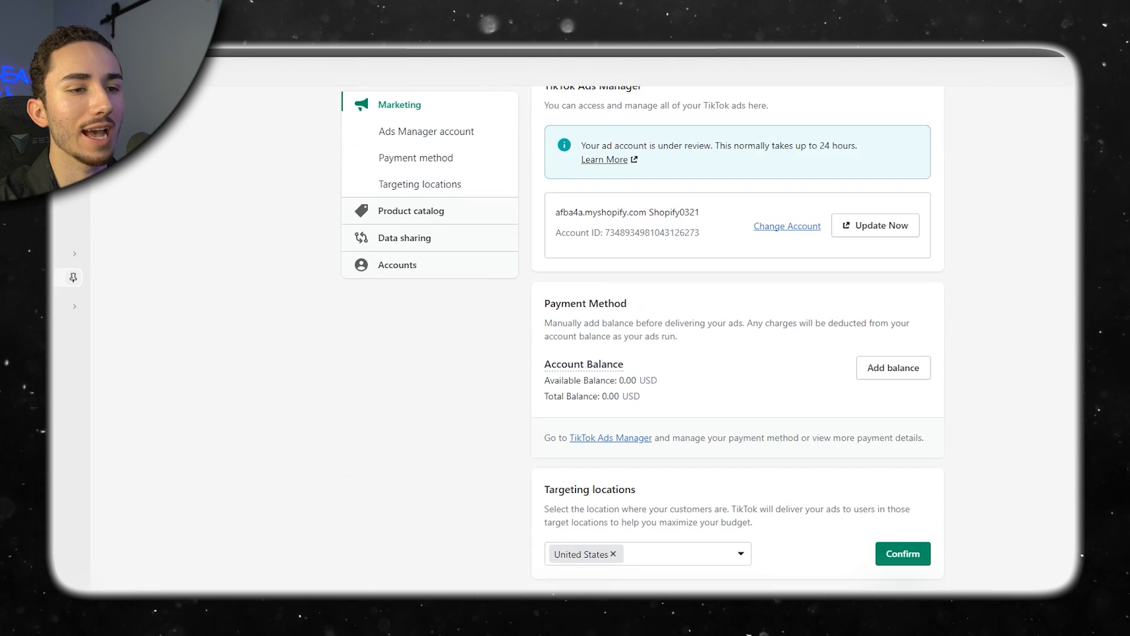
{"action": "left_click", "coordinate": [903, 554]}
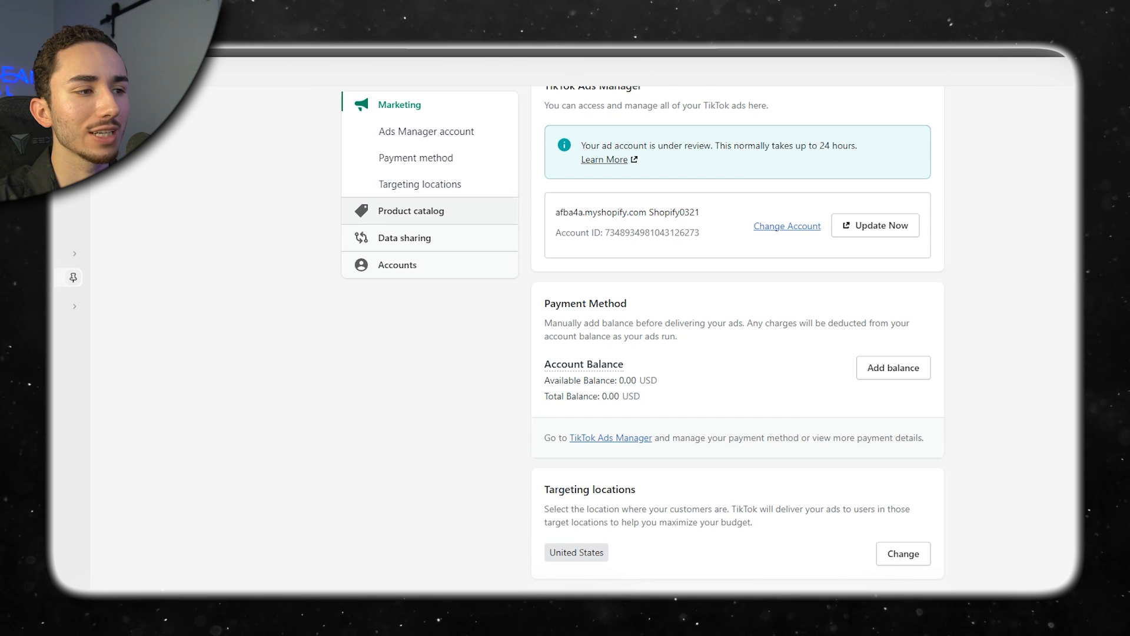
{"action": "left_click", "coordinate": [405, 238]}
{"action": "scroll", "coordinate": [736, 336], "scroll_direction": "up", "scroll_amount": 2}
{"action": "scroll", "coordinate": [735, 336], "scroll_direction": "down", "scroll_amount": 2}
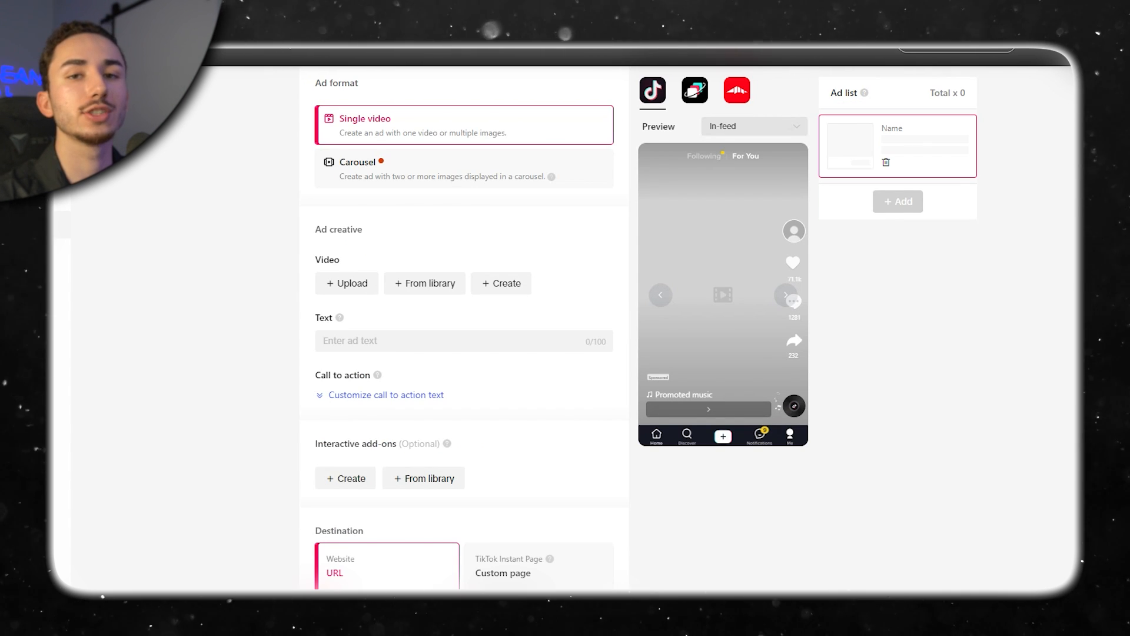
Create a custom identity for the TikTok ad with the display name Aloma and the aloma logo as its profile image.
{"action": "scroll", "coordinate": [424, 217], "scroll_direction": "down", "scroll_amount": 1}
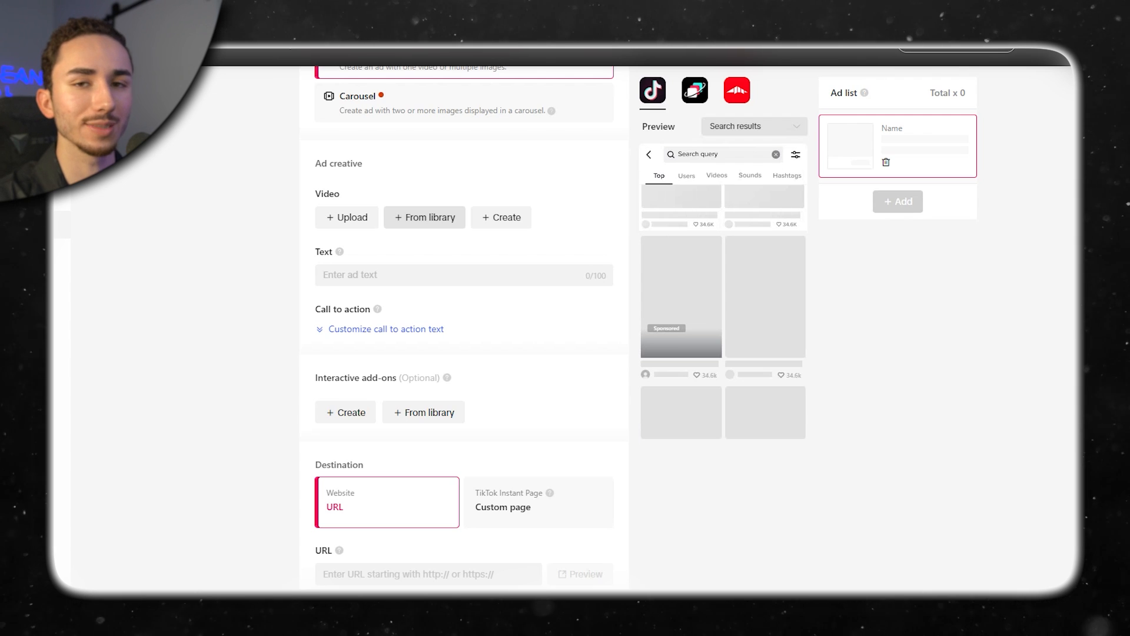
{"action": "scroll", "coordinate": [424, 217], "scroll_direction": "up", "scroll_amount": 7}
{"action": "left_click", "coordinate": [347, 396]}
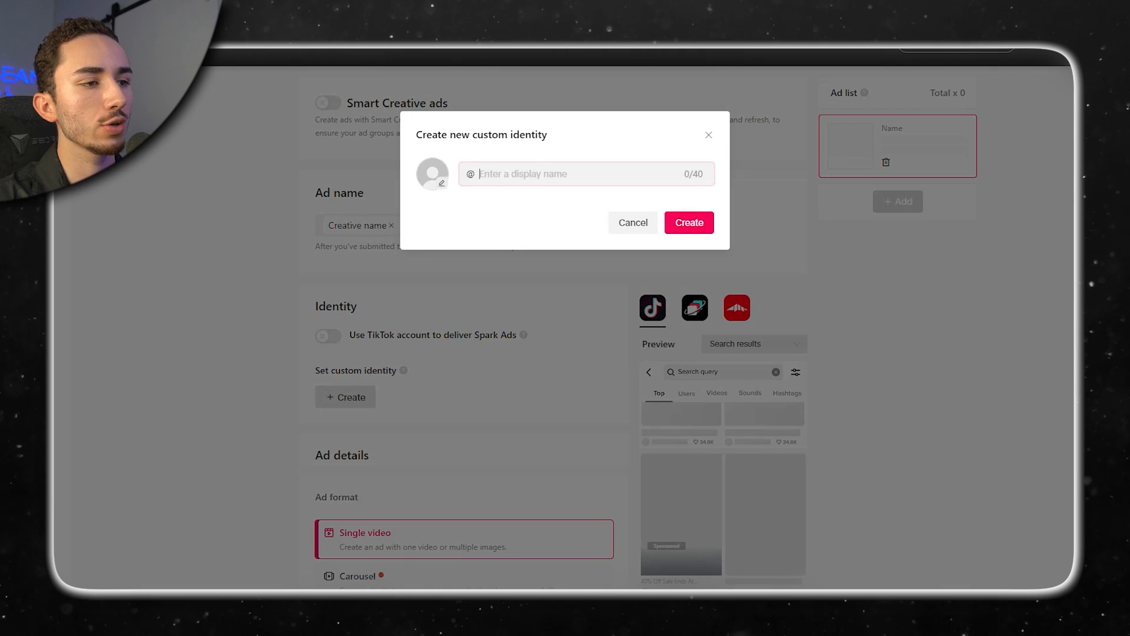
{"action": "type", "text": "Aloma"}
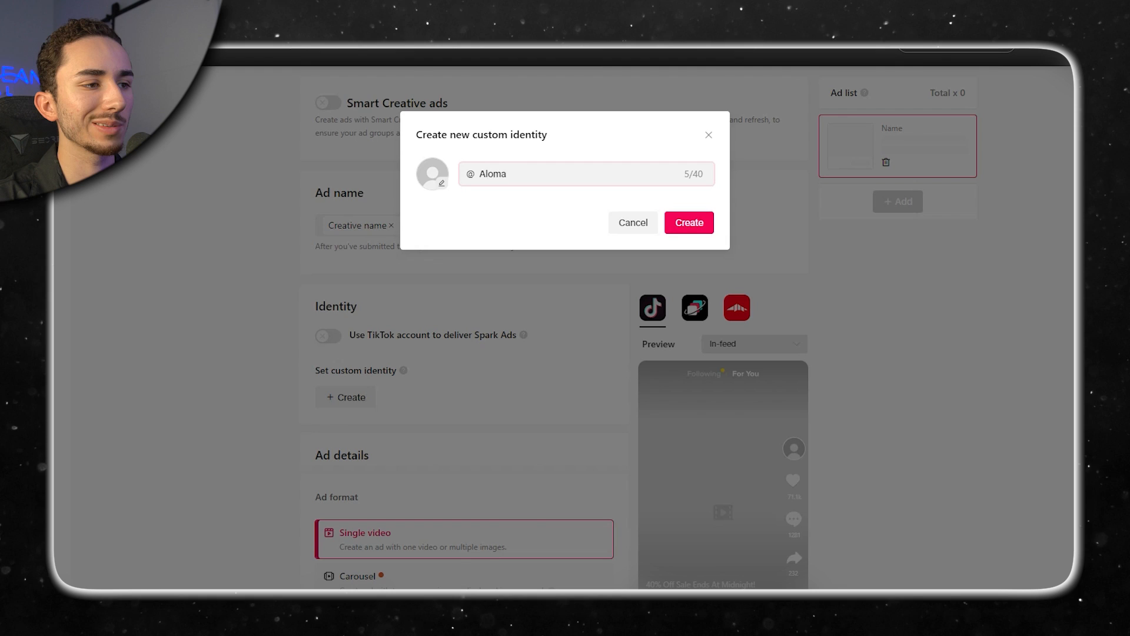
{"action": "left_click", "coordinate": [433, 174]}
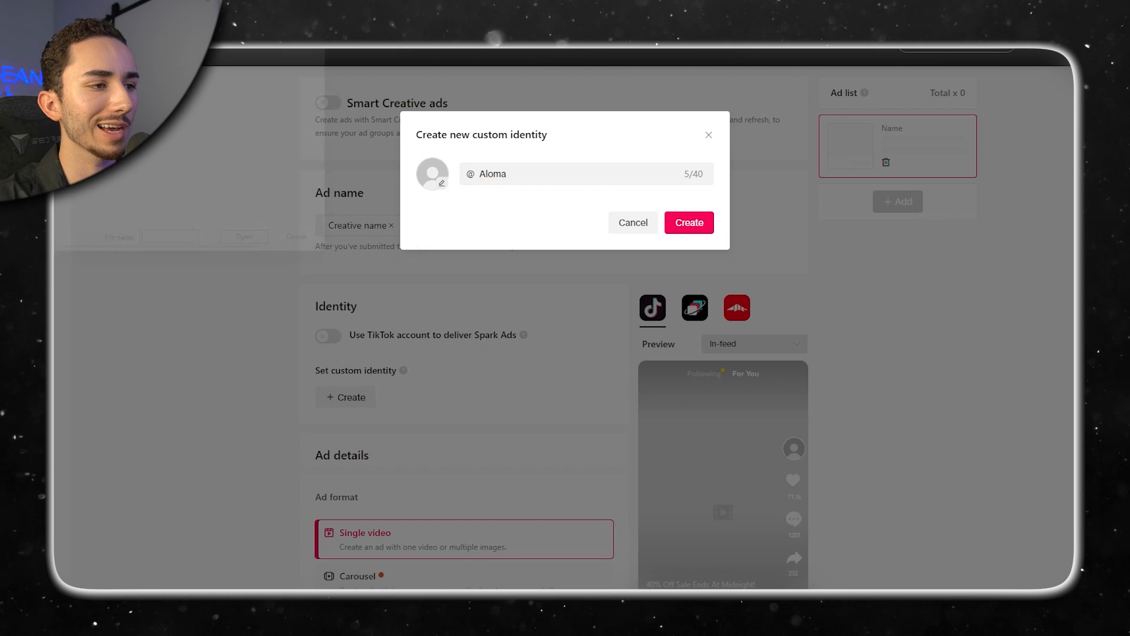
{"action": "double_click", "coordinate": [311, 74]}
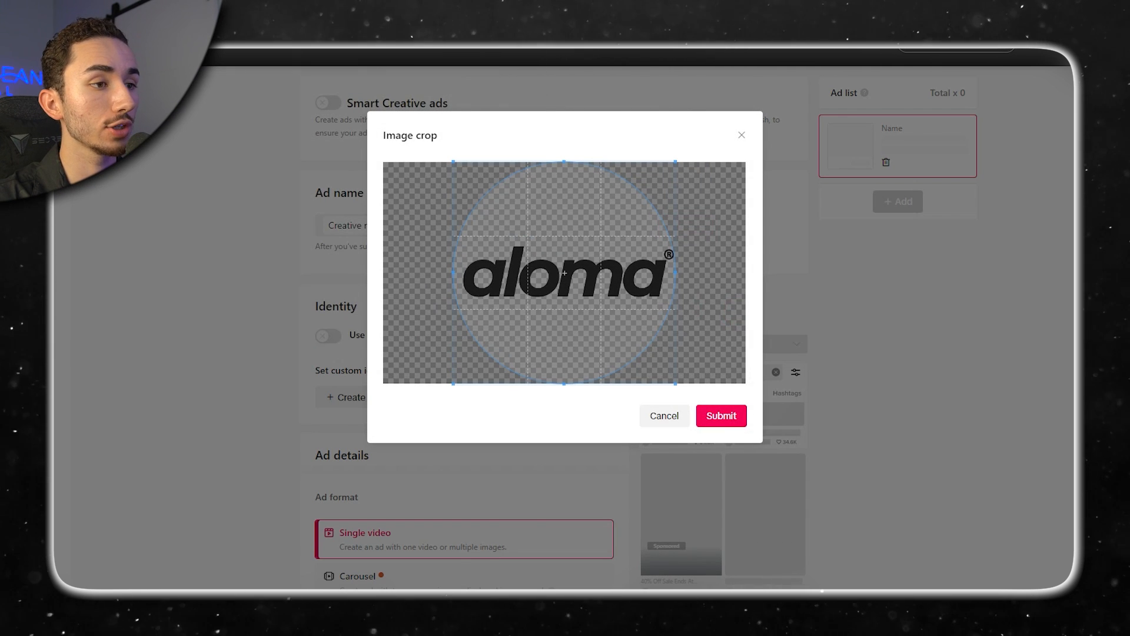
{"action": "left_click", "coordinate": [721, 415]}
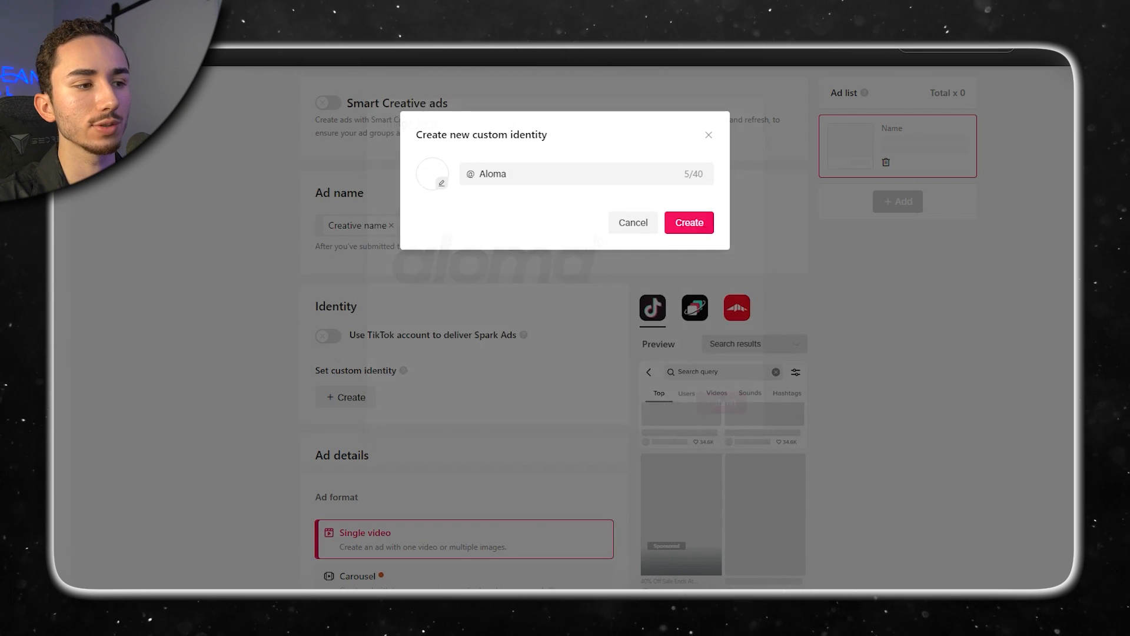
{"action": "left_click", "coordinate": [689, 222]}
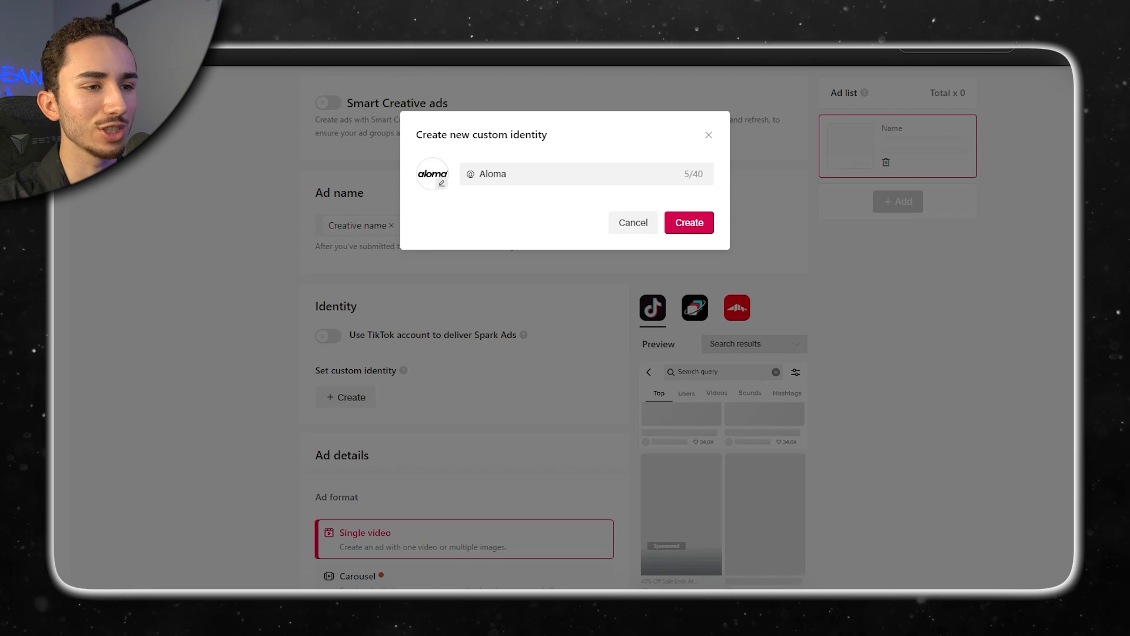
Upload the MOV ad videos from the local folder, including the be careful, before & after, male angle and grwm clips.
{"action": "scroll", "coordinate": [465, 330], "scroll_direction": "down", "scroll_amount": 5}
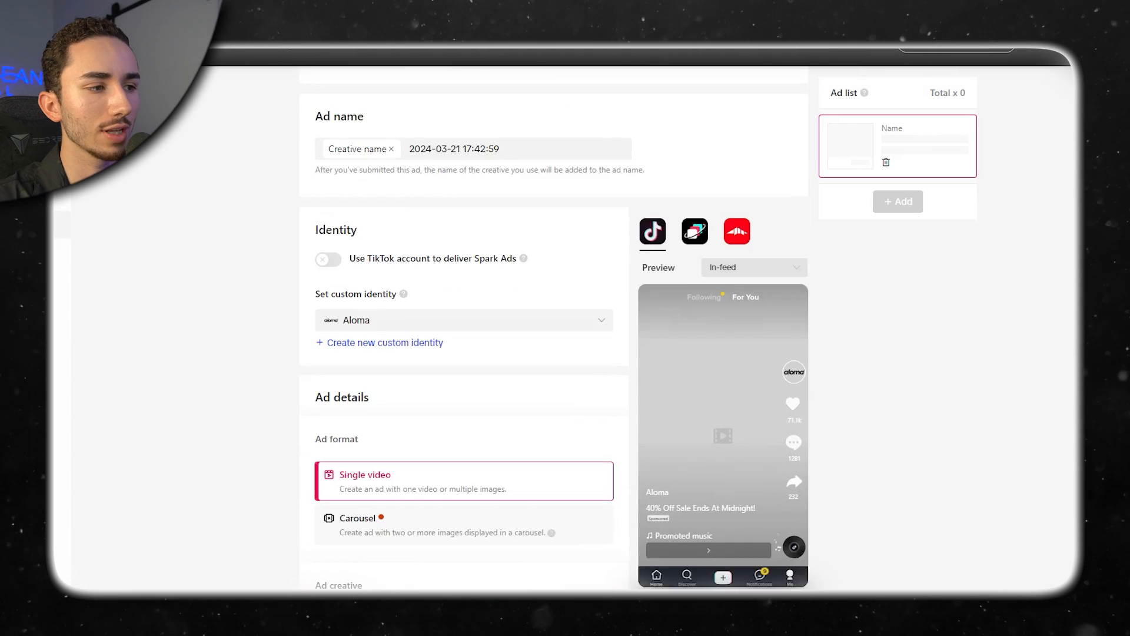
{"action": "scroll", "coordinate": [465, 330], "scroll_direction": "down", "scroll_amount": 5}
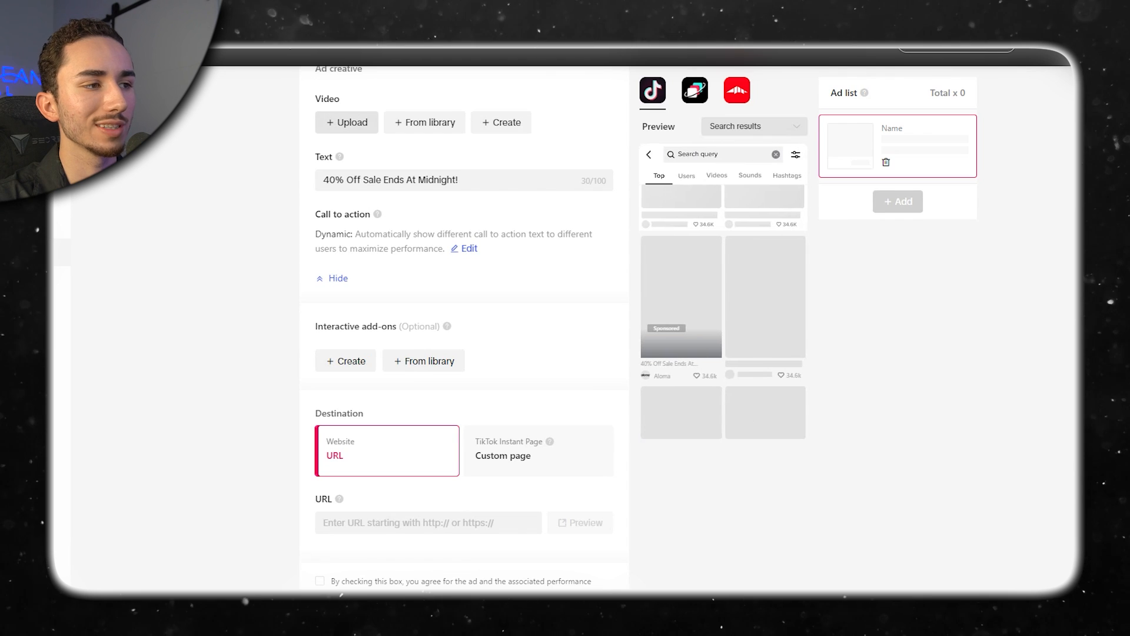
{"action": "left_click", "coordinate": [347, 123]}
{"action": "left_click", "coordinate": [601, 177]}
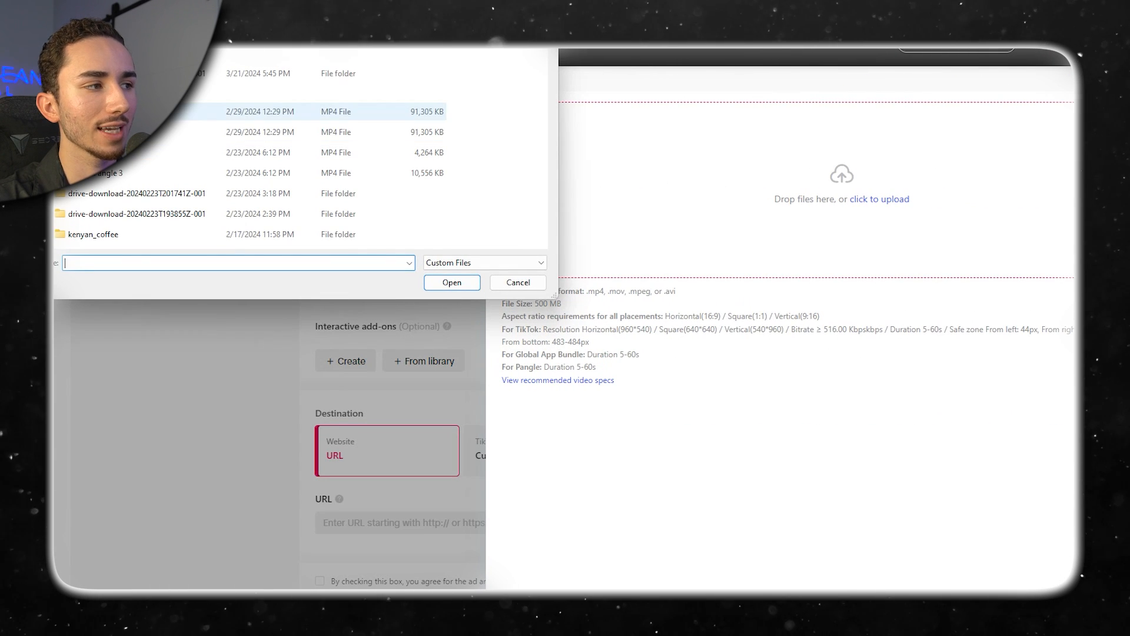
{"action": "double_click", "coordinate": [177, 75]}
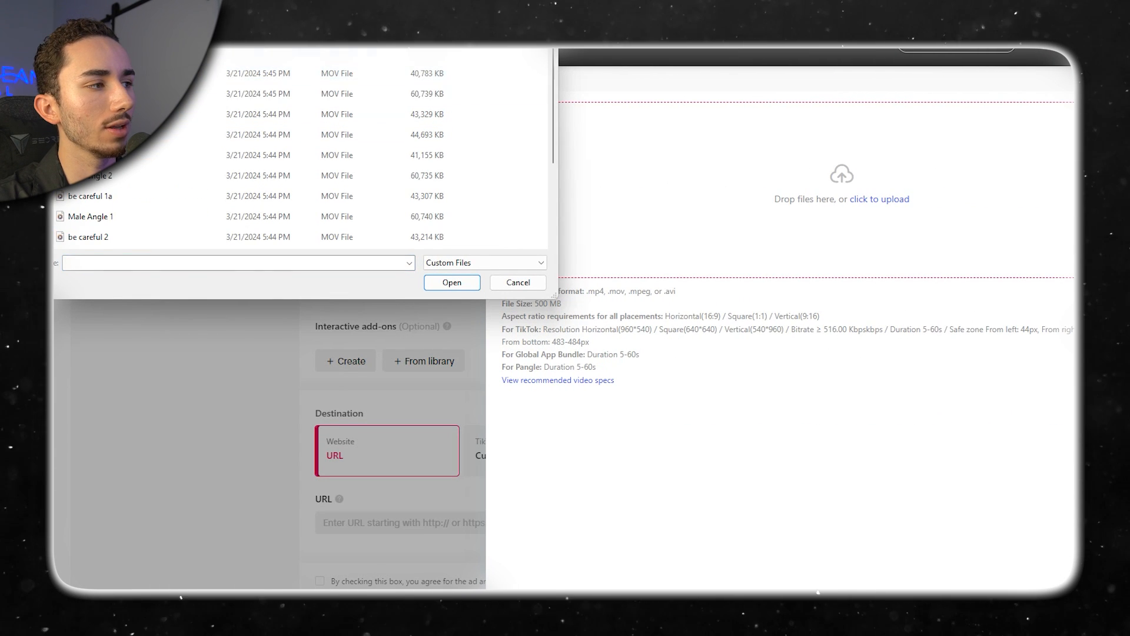
{"action": "left_click_drag", "start_coordinate": [65, 56], "coordinate": [323, 245]}
{"action": "left_click", "coordinate": [452, 283]}
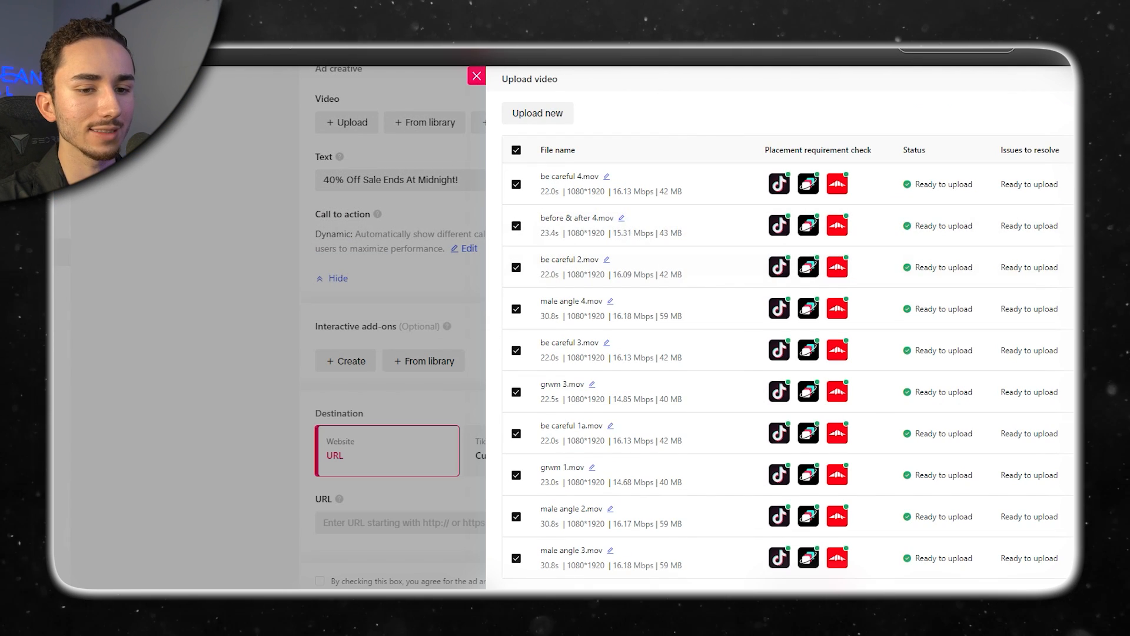
{"action": "left_click", "coordinate": [1039, 606]}
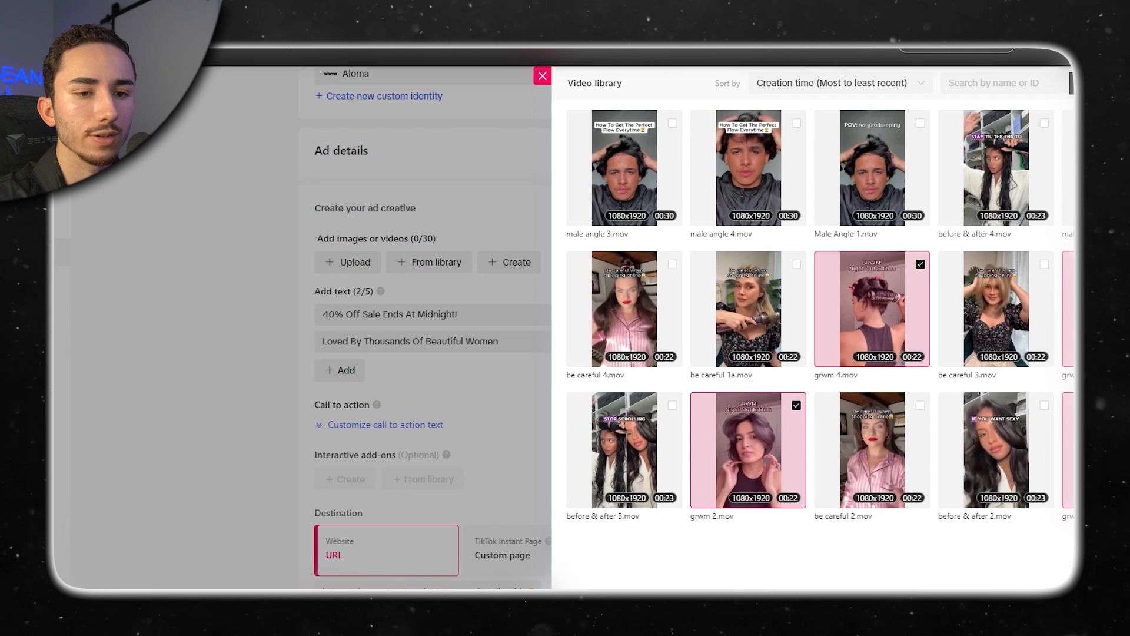
Add the library videos grwm 1, grwm 2, grwm 3 and grwm 4 to the ad creative.
{"action": "key", "text": "Escape"}
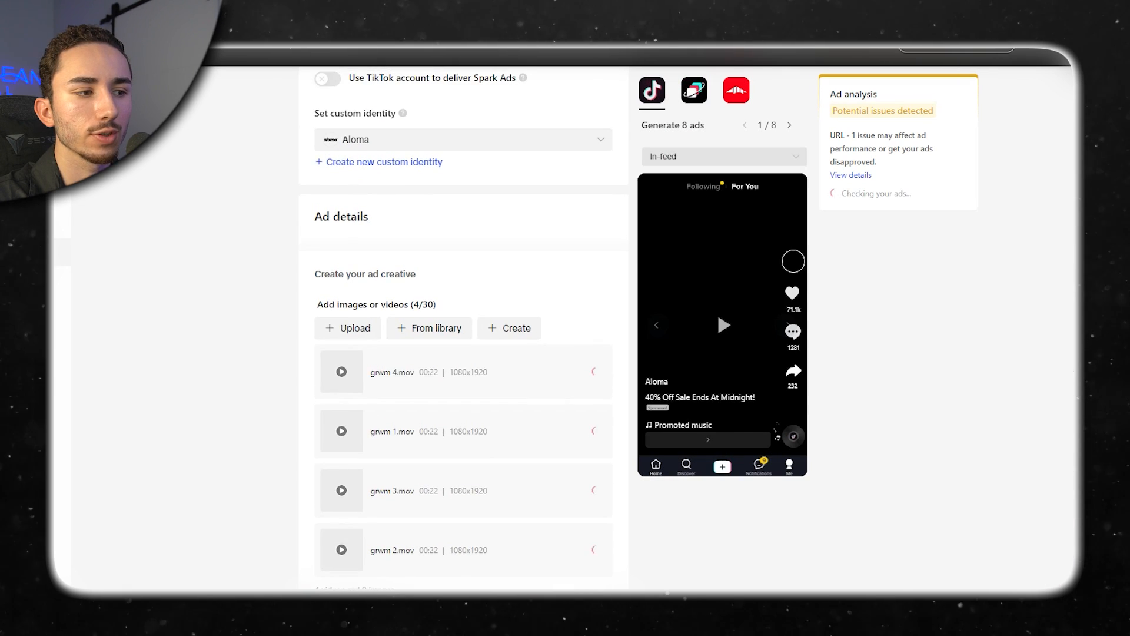
{"action": "scroll", "coordinate": [715, 309], "scroll_direction": "down", "scroll_amount": 4}
{"action": "scroll", "coordinate": [554, 330], "scroll_direction": "up", "scroll_amount": 8}
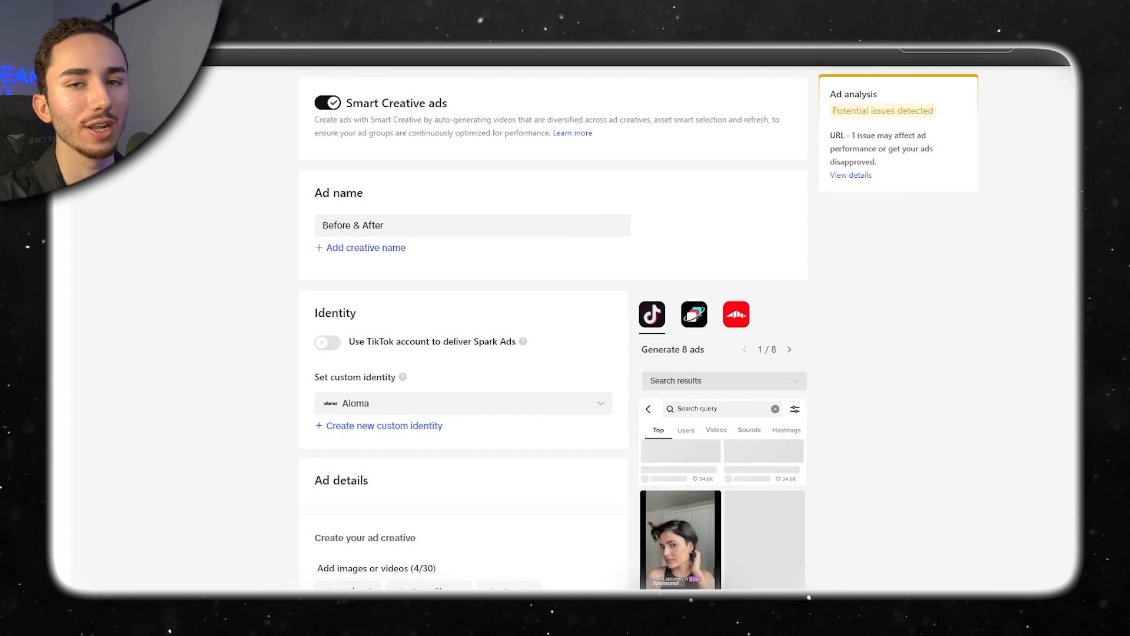
Review the Smart Creative ad's name, videos and tracking settings, and submit the ads.
{"action": "scroll", "coordinate": [463, 306], "scroll_direction": "down", "scroll_amount": 6}
{"action": "scroll", "coordinate": [463, 306], "scroll_direction": "up", "scroll_amount": 3}
{"action": "scroll", "coordinate": [463, 306], "scroll_direction": "down", "scroll_amount": 3}
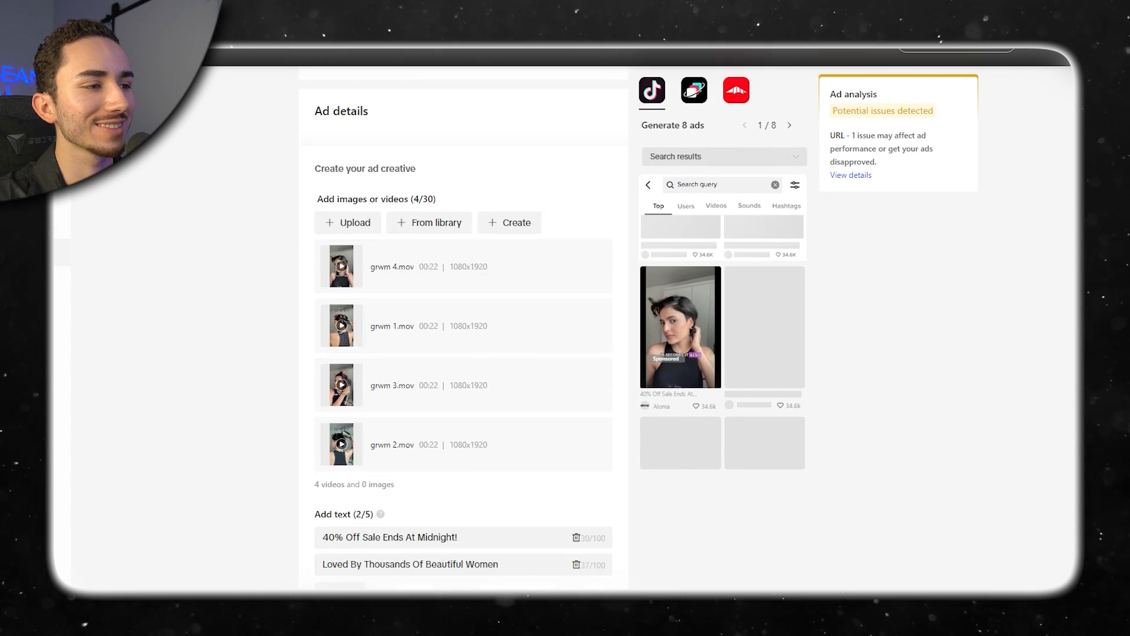
{"action": "scroll", "coordinate": [463, 306], "scroll_direction": "down", "scroll_amount": 10}
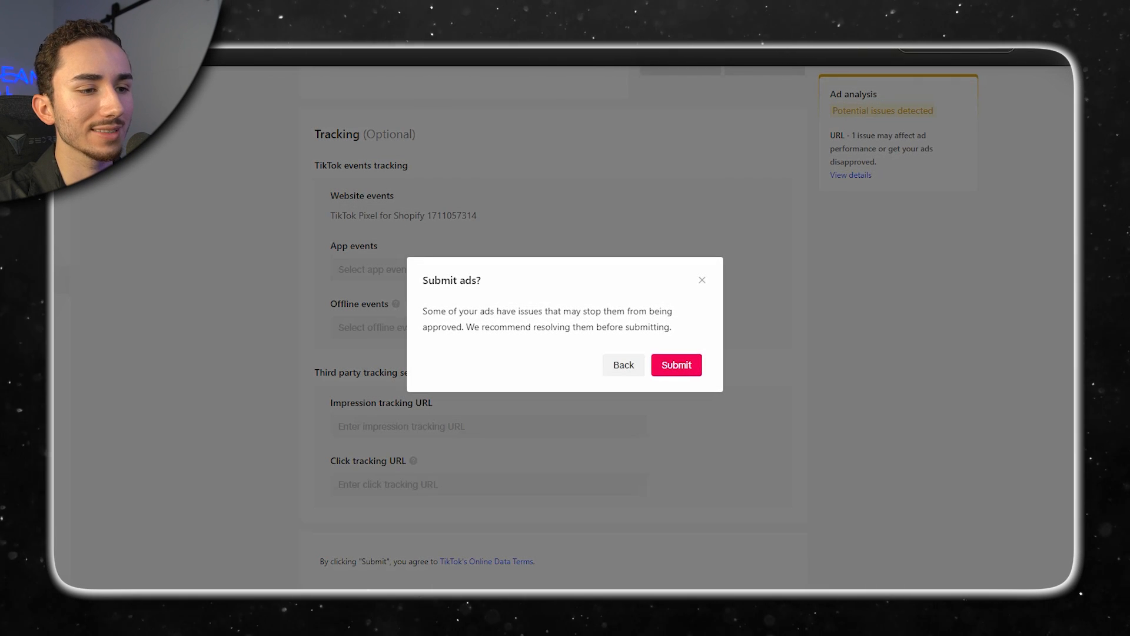
{"action": "left_click", "coordinate": [676, 362]}
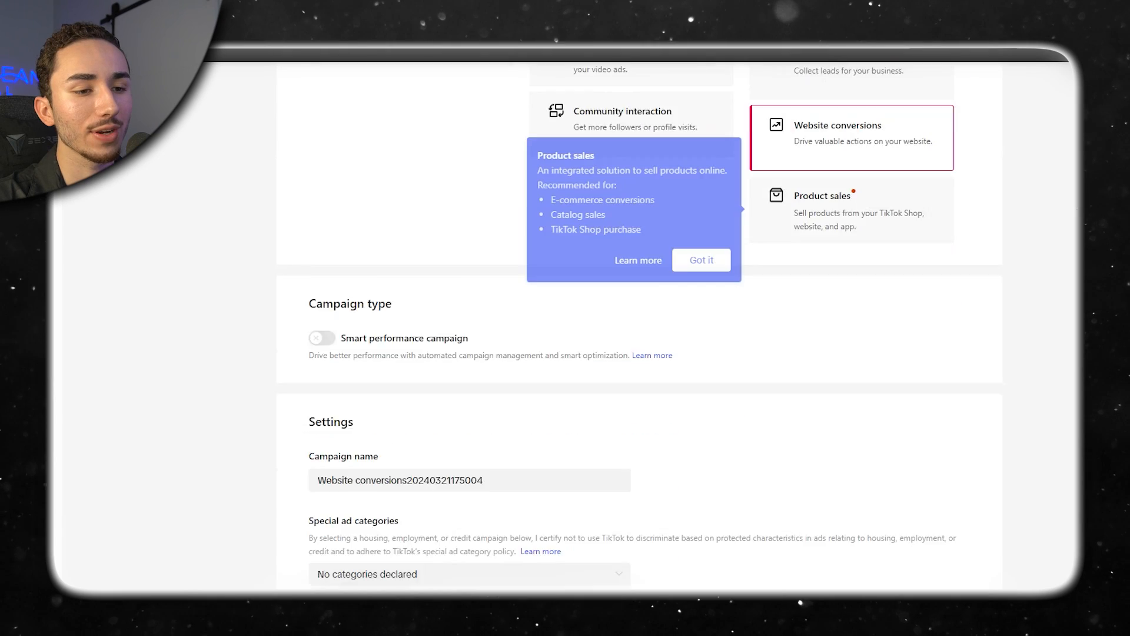
Name the new website conversions campaign ABO ThermaLuxe BEP $45.
{"action": "triple_click", "coordinate": [400, 313]}
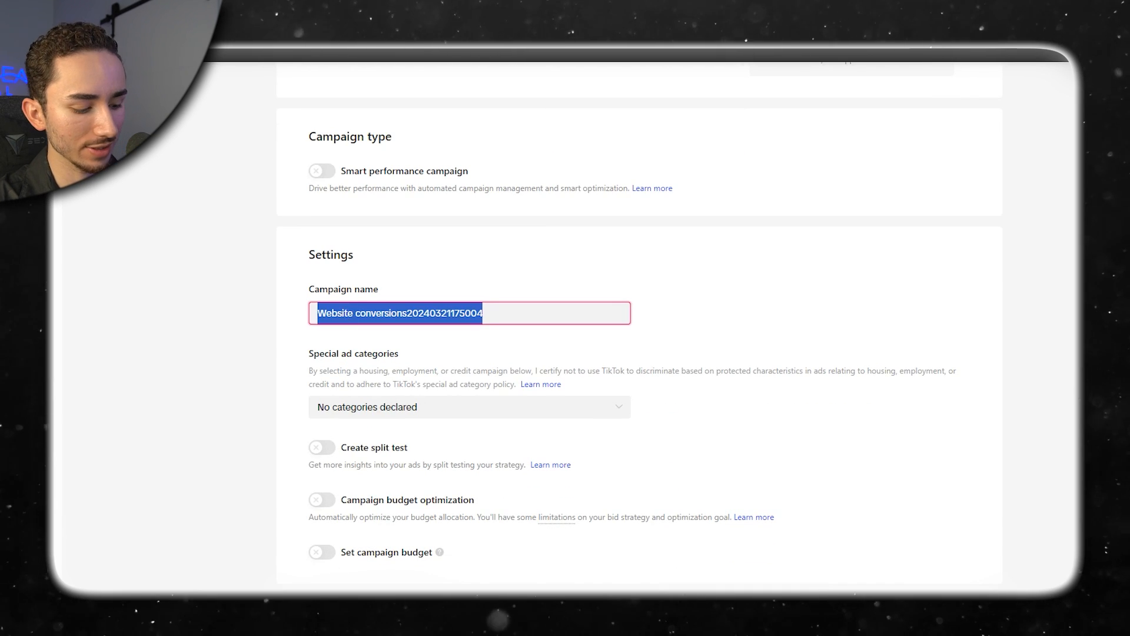
{"action": "type", "text": "ABO ThermaLu"}
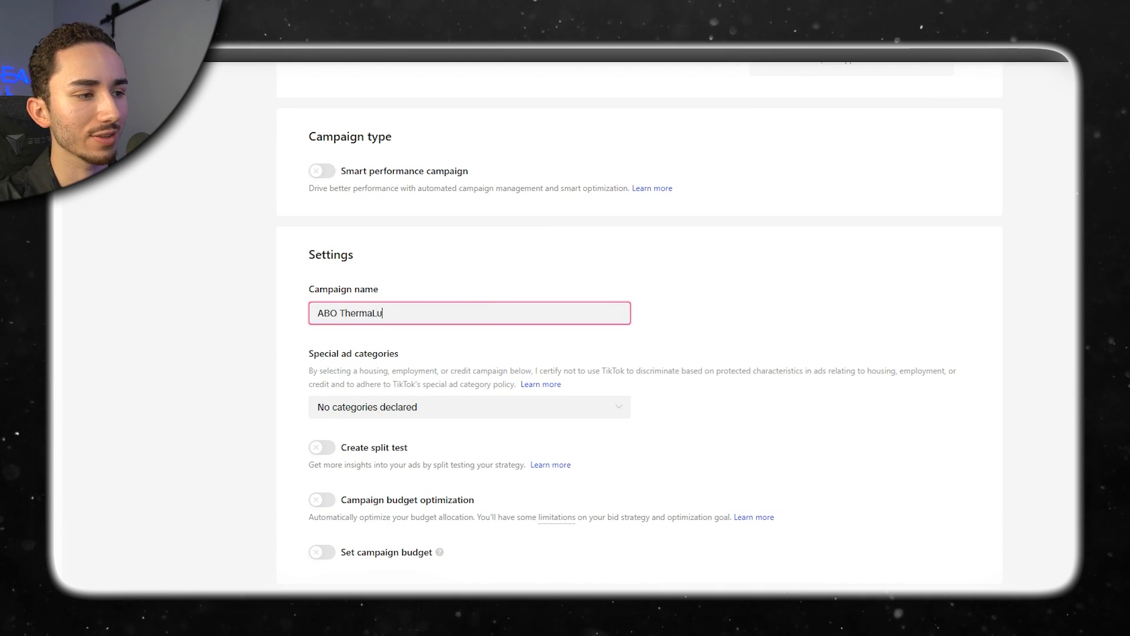
{"action": "type", "text": "xe BEP $54"}
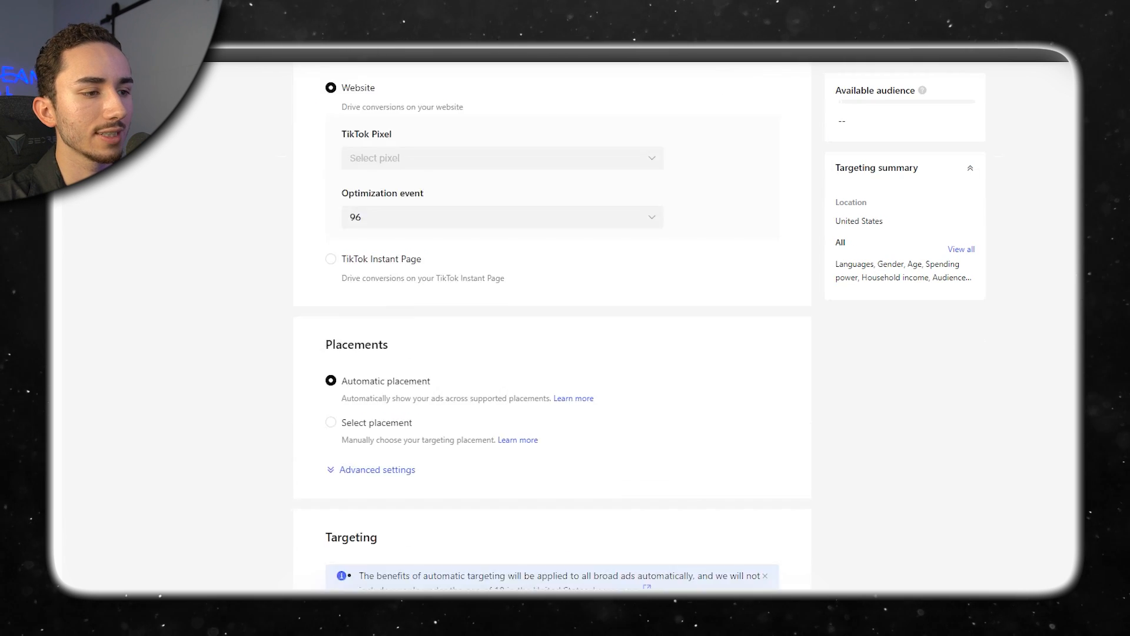
Set the new campaign's ad group to a daily budget of 20 USD.
{"action": "scroll", "coordinate": [553, 330], "scroll_direction": "down", "scroll_amount": 20}
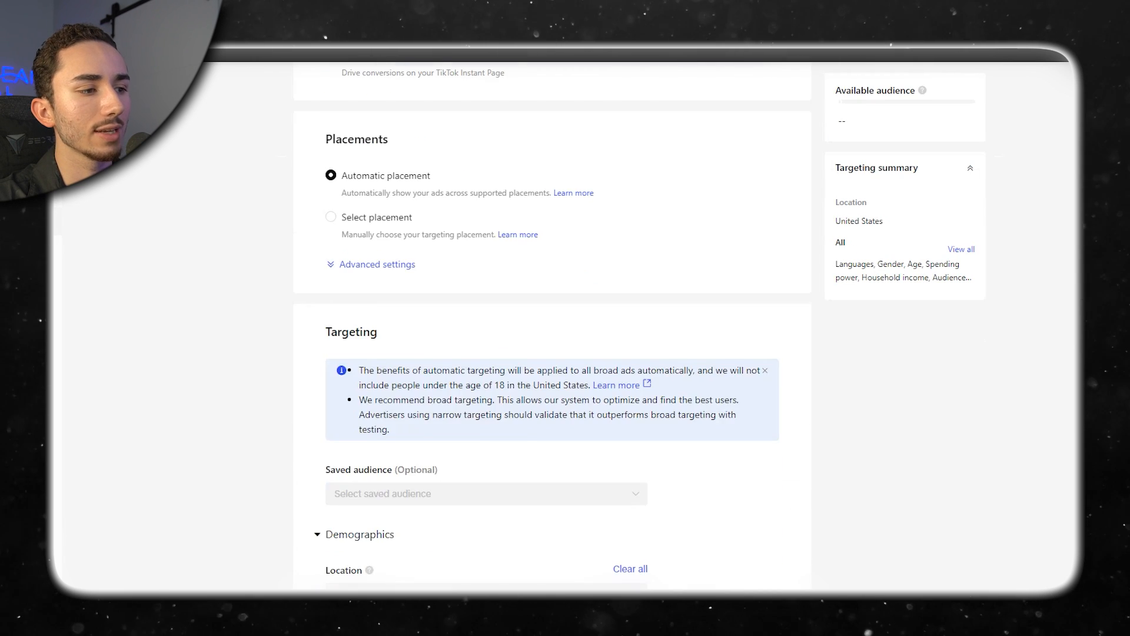
{"action": "double_click", "coordinate": [480, 176]}
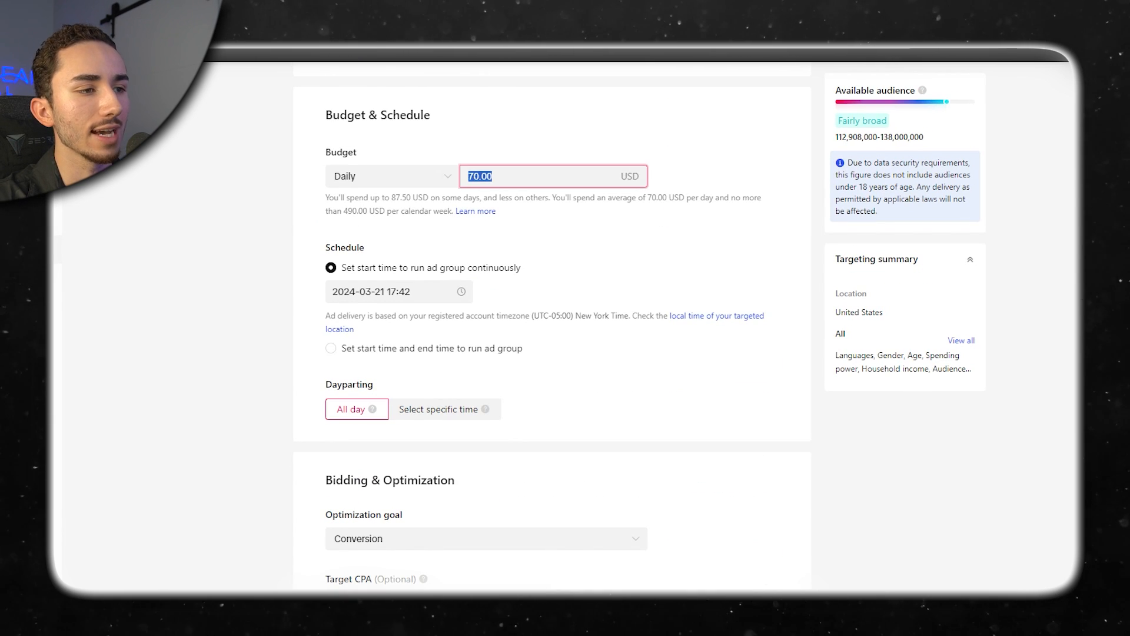
{"action": "type", "text": "20"}
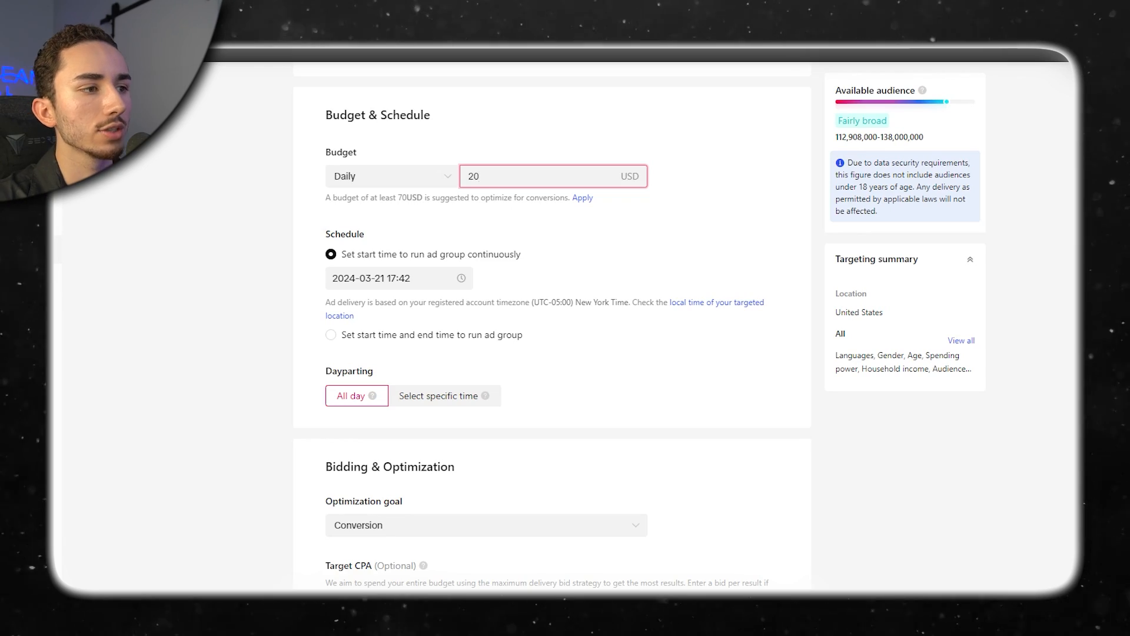
{"action": "key", "text": "Tab"}
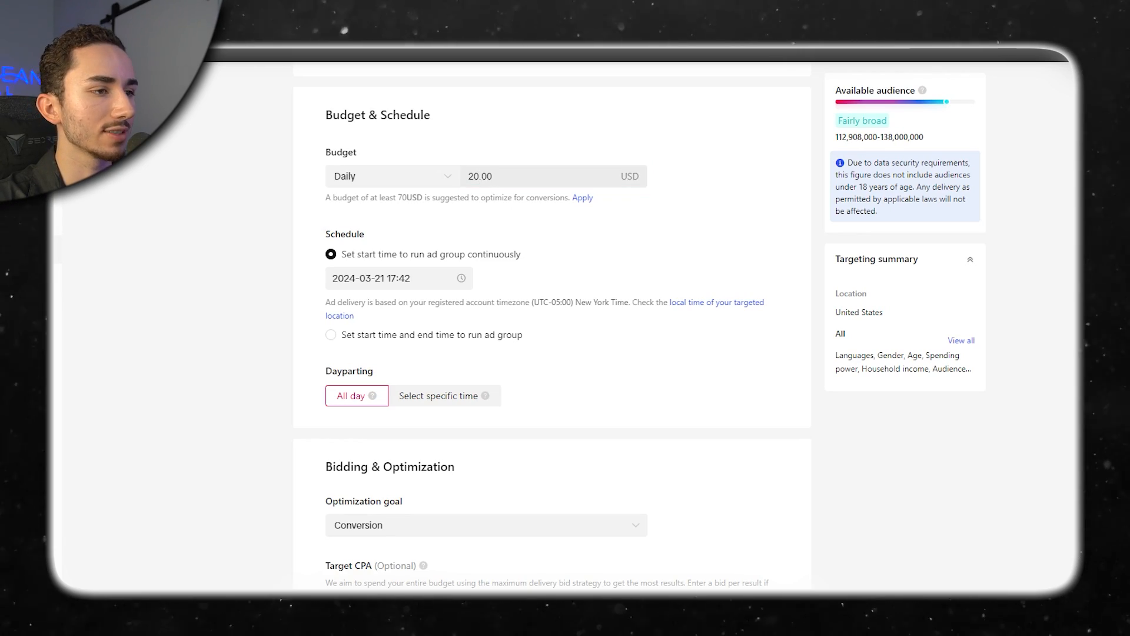